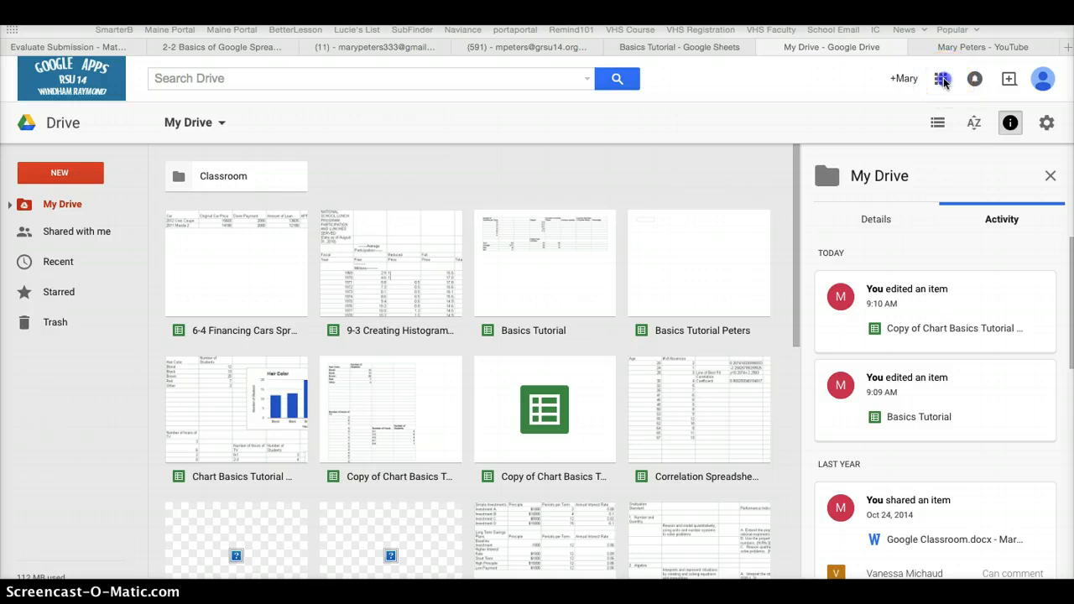
{"action": "left_click", "coordinate": [941, 79]}
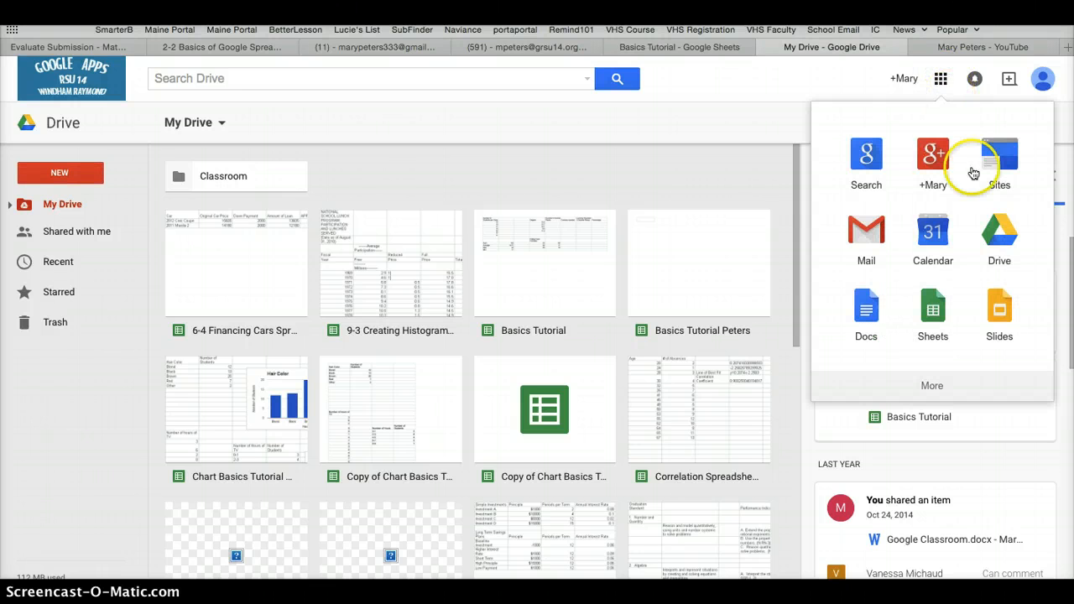
{"action": "left_click", "coordinate": [717, 78]}
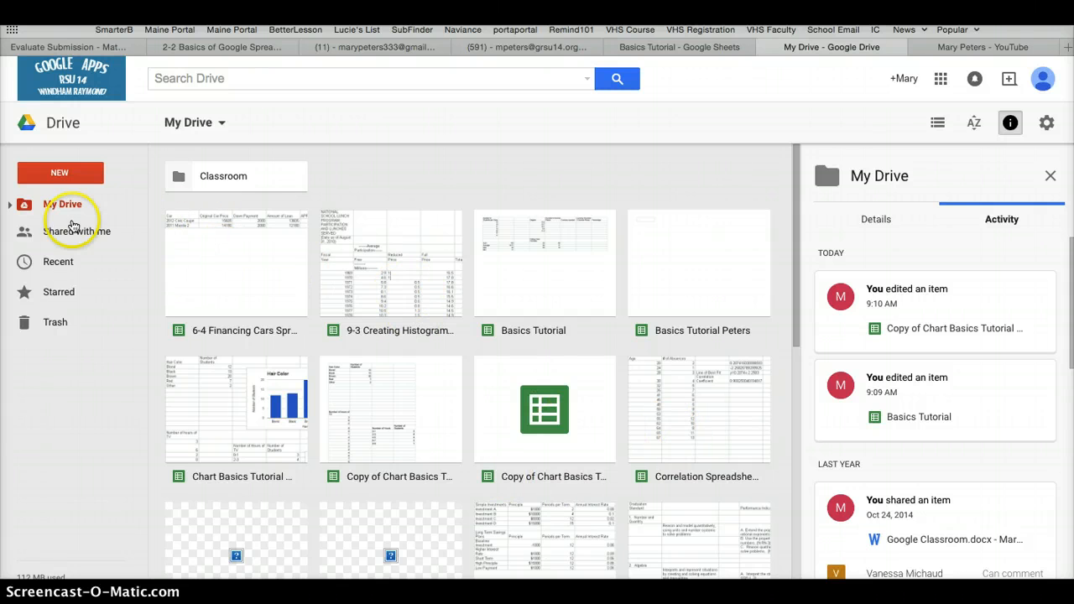
Create a new Google Sheets spreadsheet and rename it "Basics Tutorial" followed by the author's surname
{"action": "left_click", "coordinate": [61, 174]}
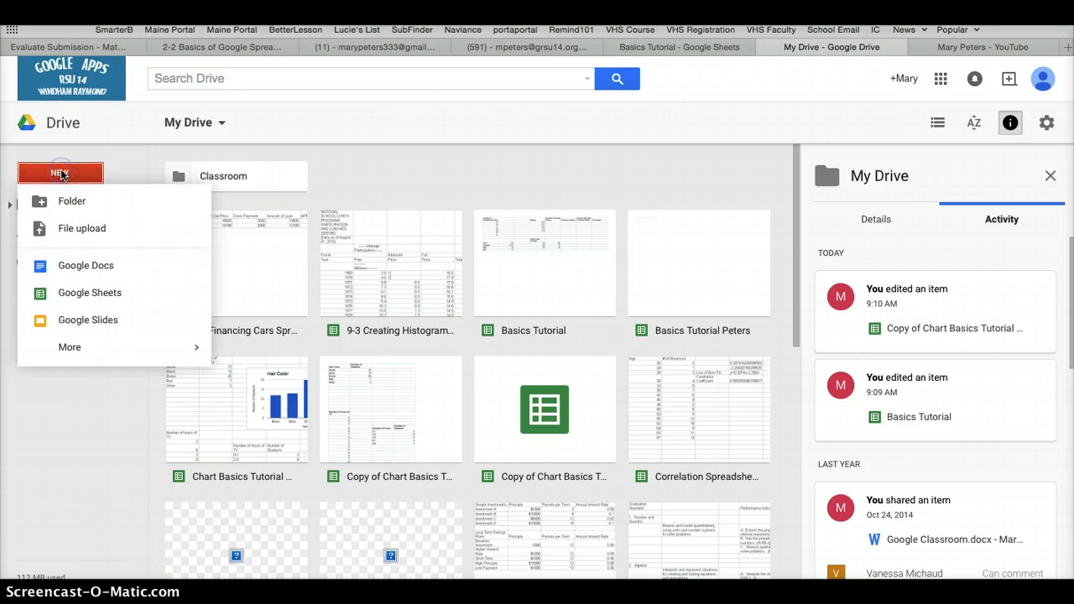
{"action": "left_click", "coordinate": [74, 296]}
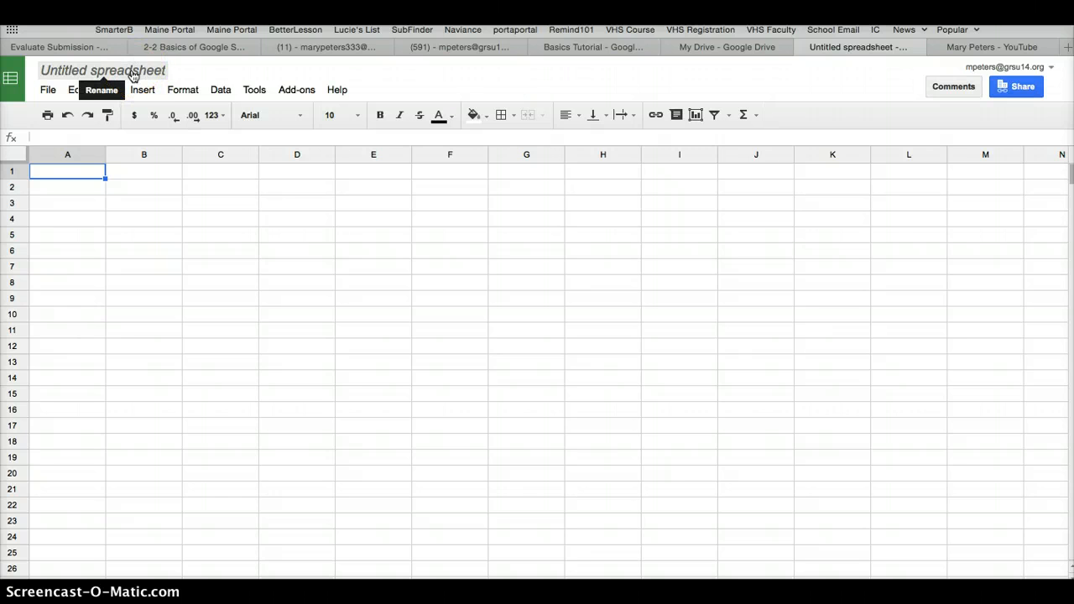
{"action": "left_click", "coordinate": [132, 74]}
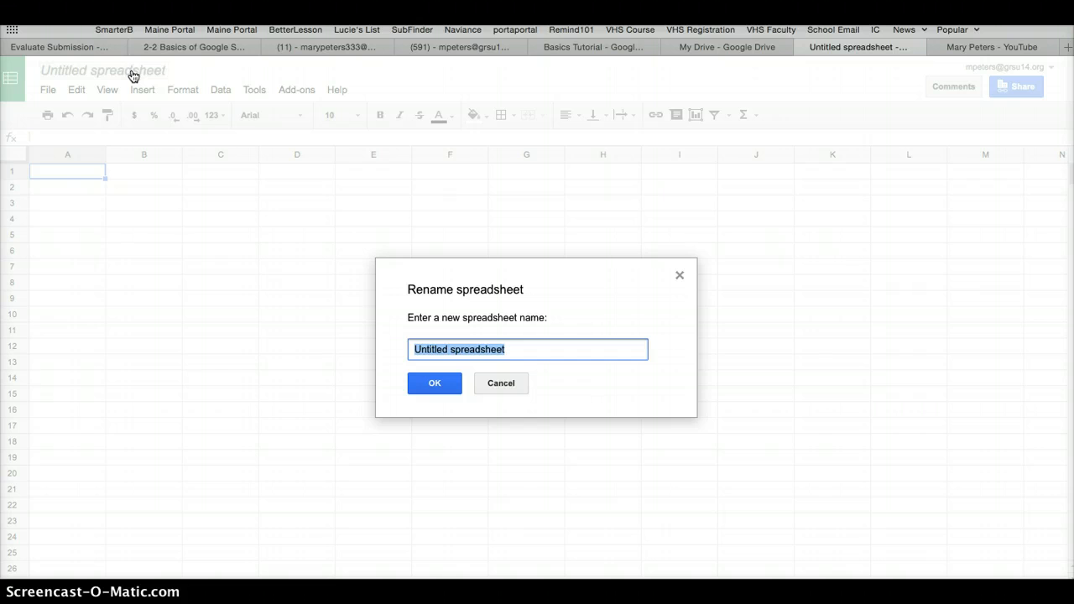
{"action": "type", "text": "Basics Tutorial Peters"}
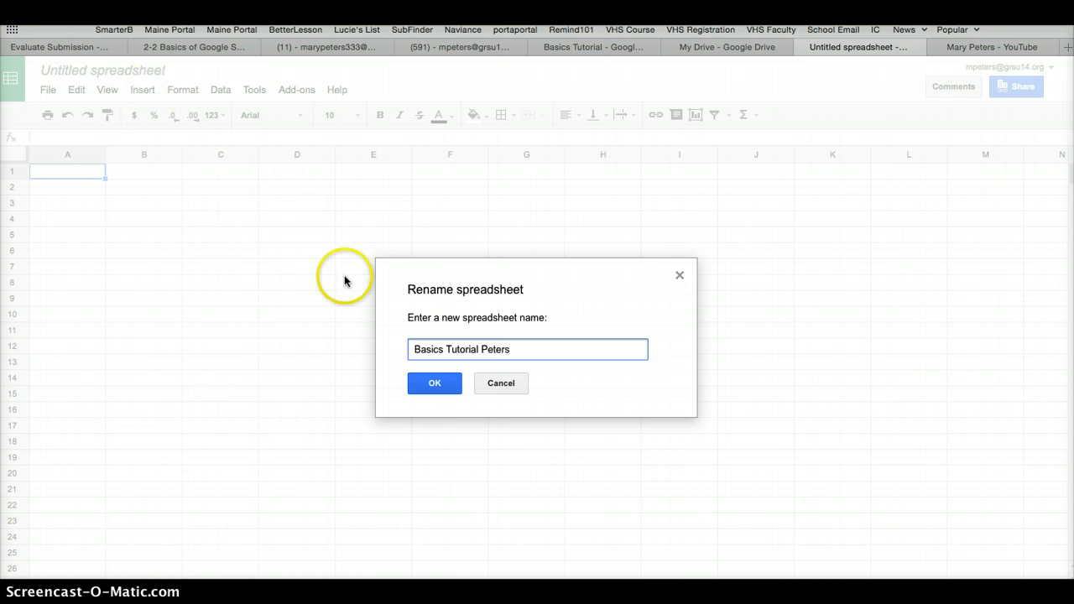
{"action": "left_click", "coordinate": [434, 385]}
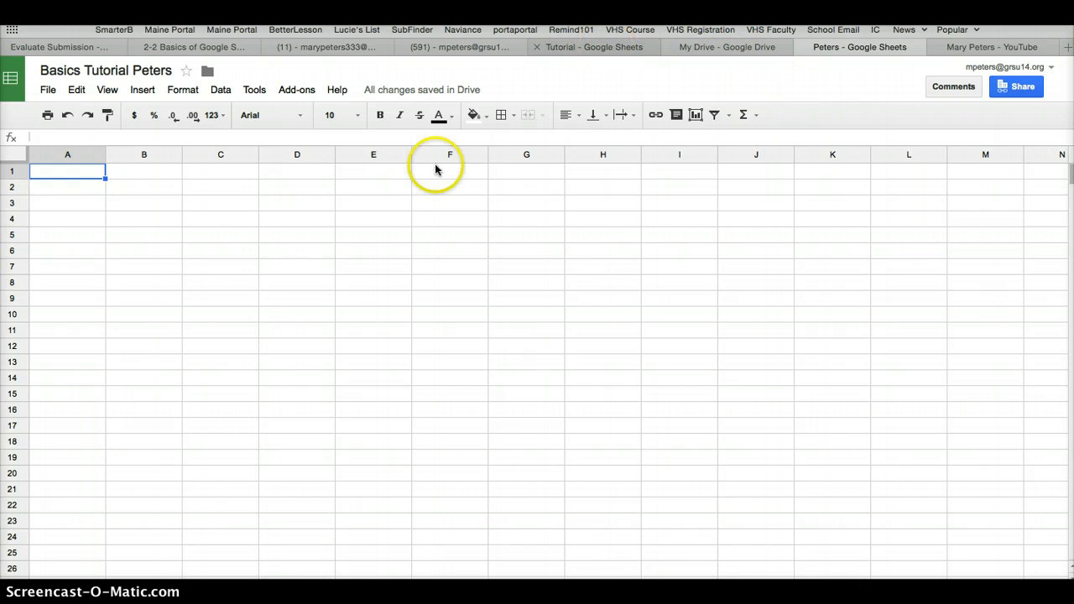
In the existing Basics Tutorial spreadsheet, clear the contents of cells E2:G6 and B11:B14
{"action": "left_click", "coordinate": [590, 49]}
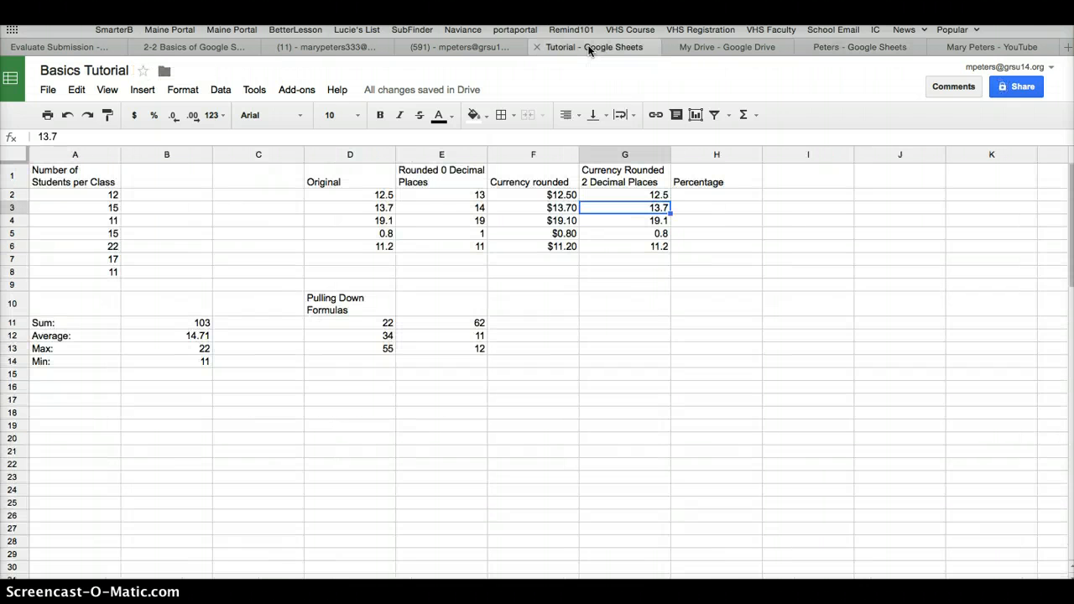
{"action": "left_click_drag", "start_coordinate": [469, 195], "coordinate": [647, 245]}
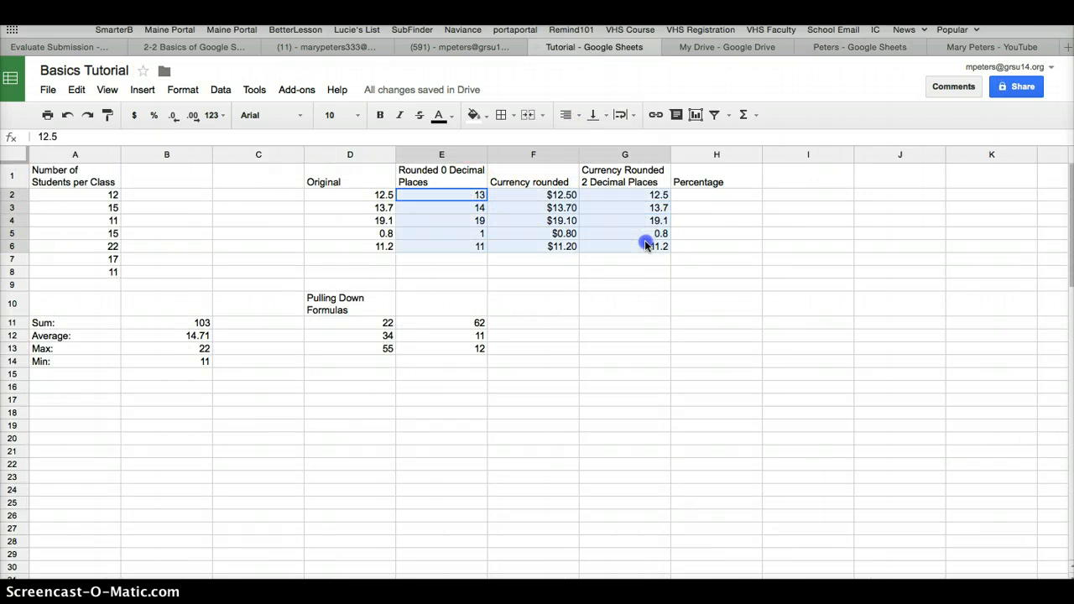
{"action": "key", "text": "Delete"}
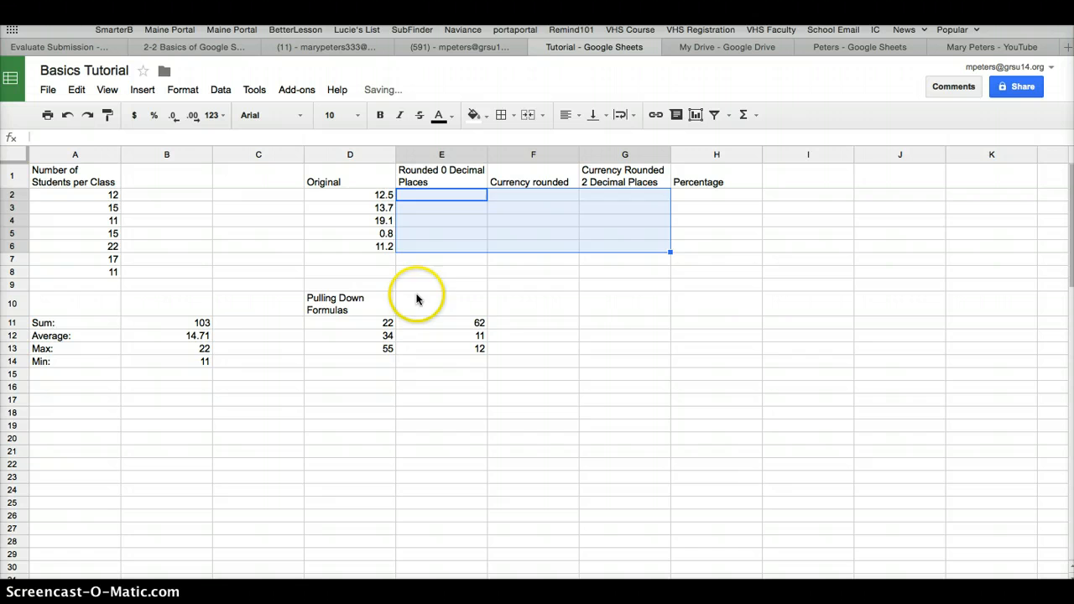
{"action": "left_click", "coordinate": [587, 437]}
{"action": "left_click_drag", "start_coordinate": [204, 323], "coordinate": [202, 362]}
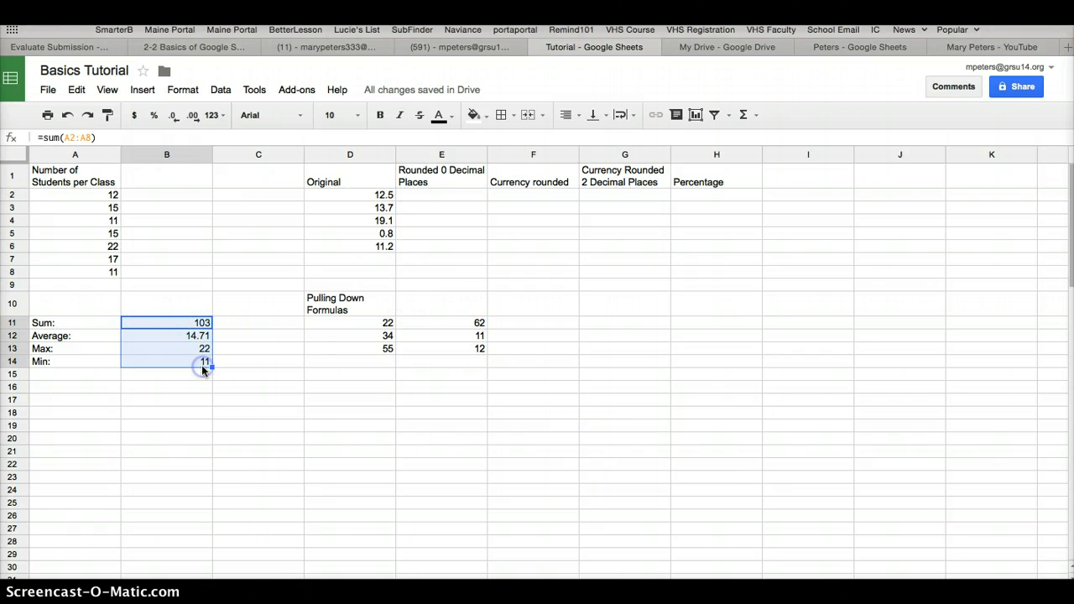
{"action": "key", "text": "Delete"}
Enter the formula =sum(A2:A8) in cell B11 beside the Sum label, writing out the cell range
{"action": "left_click", "coordinate": [167, 327]}
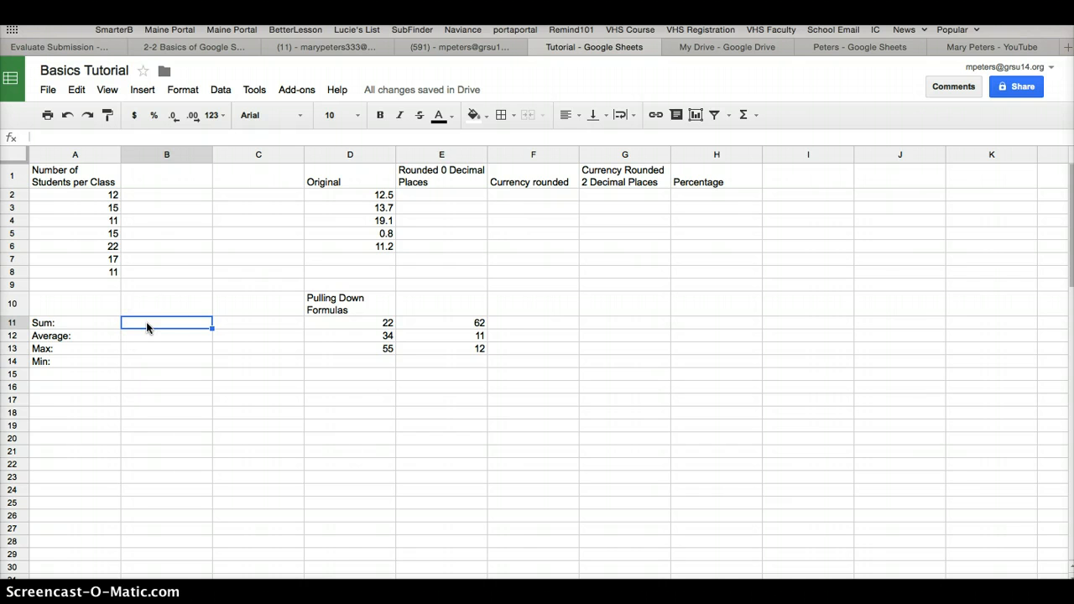
{"action": "type", "text": "="}
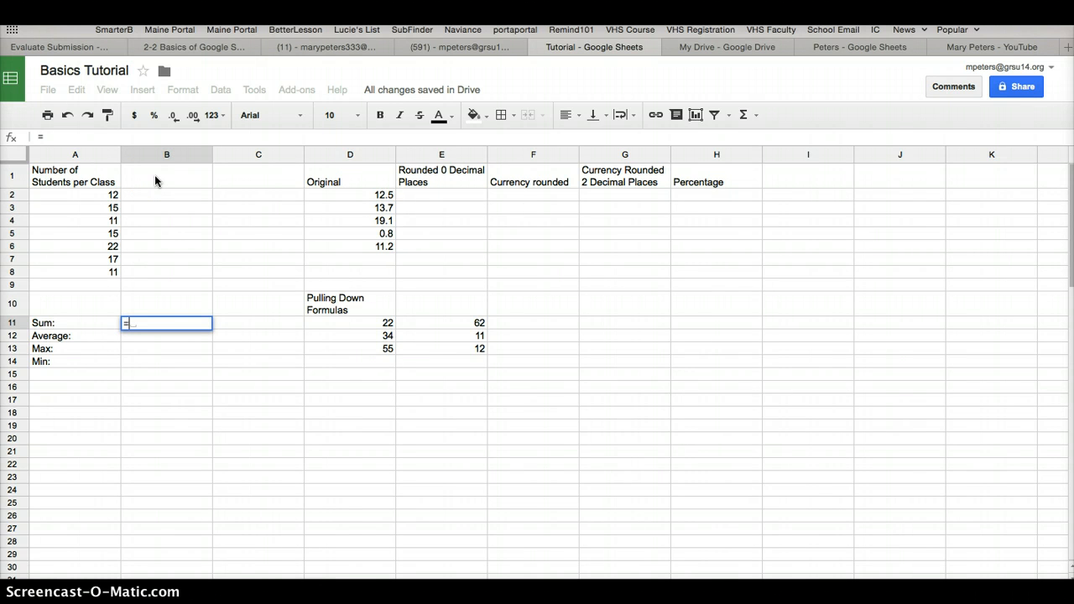
{"action": "type", "text": "sum"}
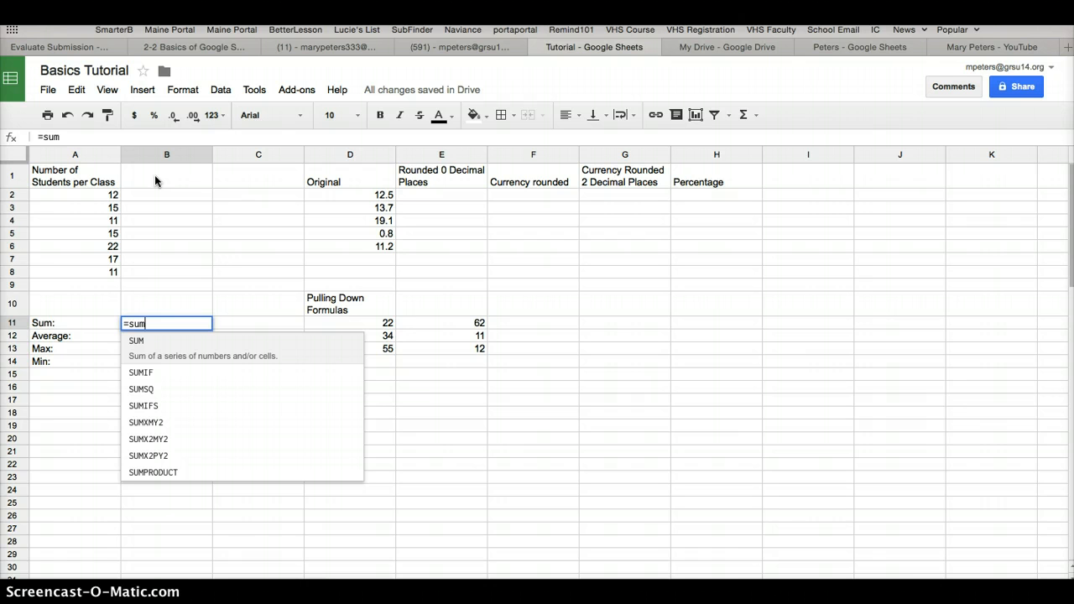
{"action": "type", "text": "("}
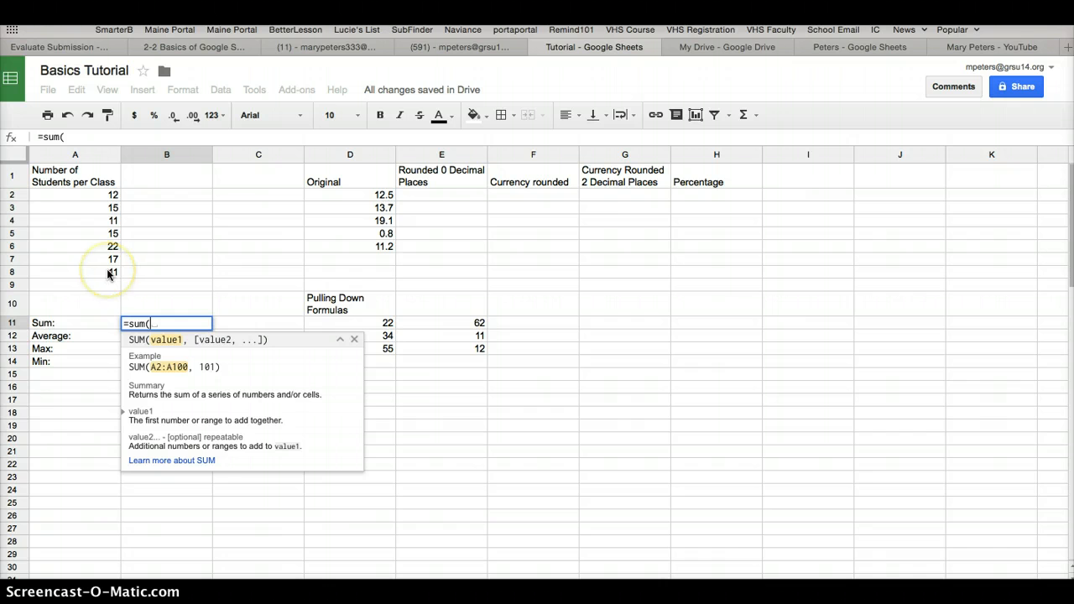
{"action": "type", "text": "A2"}
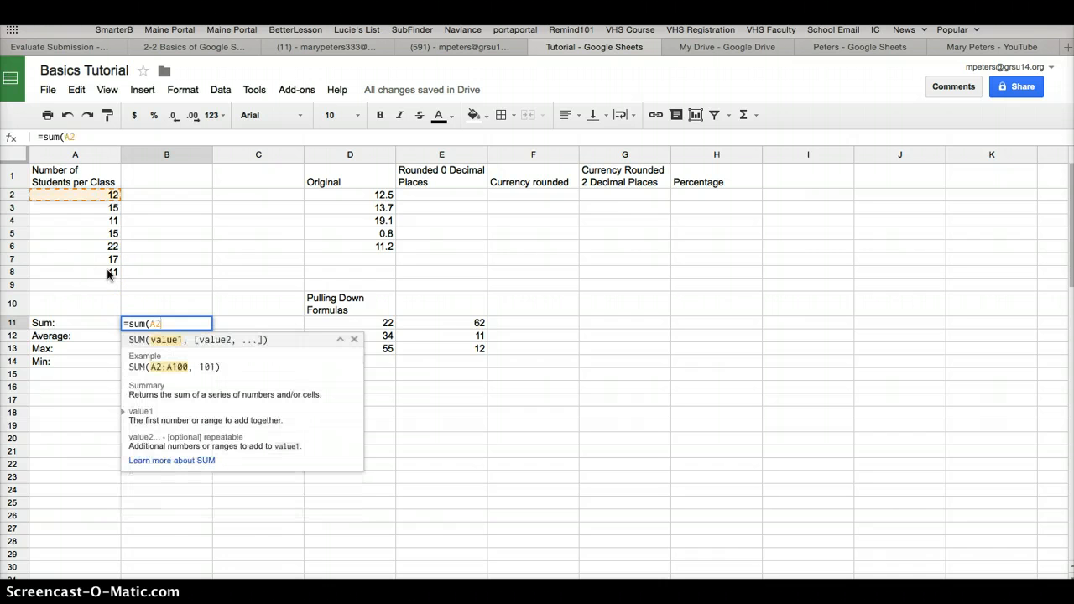
{"action": "type", "text": ":A"}
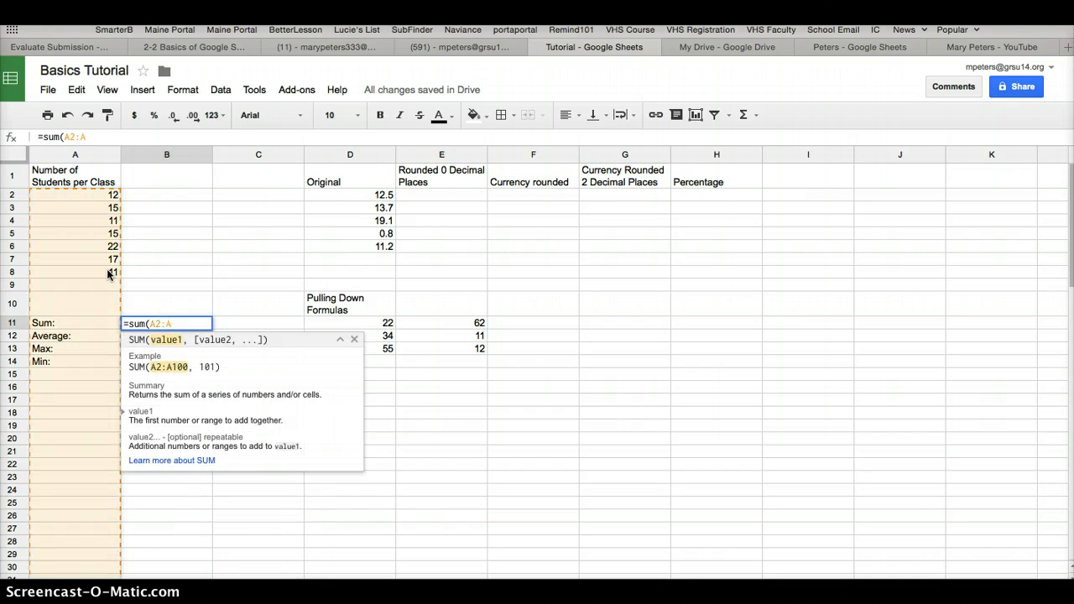
{"action": "type", "text": "8"}
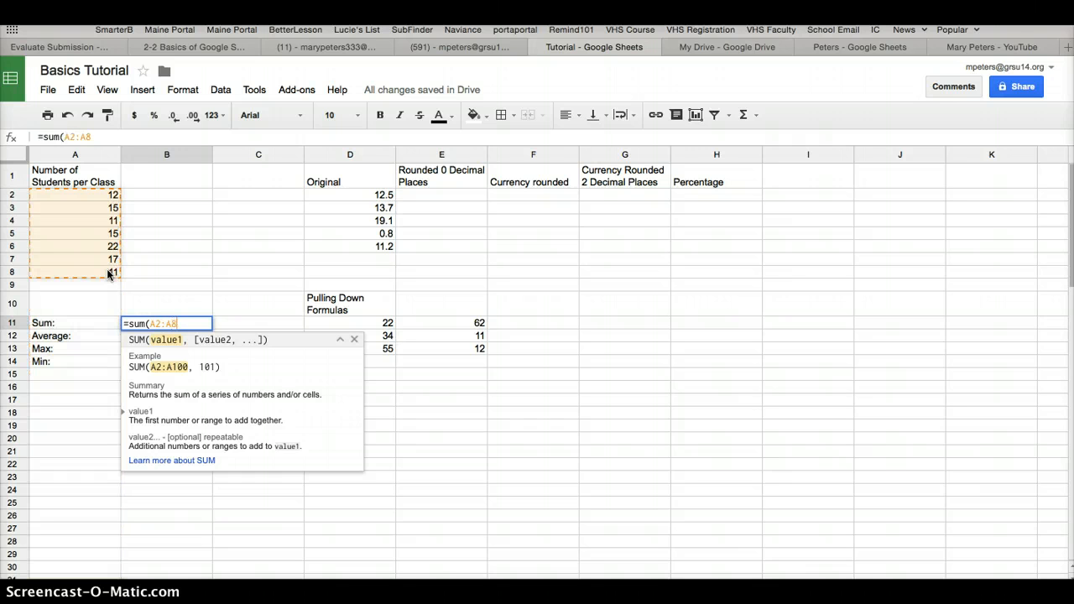
{"action": "type", "text": ")"}
{"action": "key", "text": "Return"}
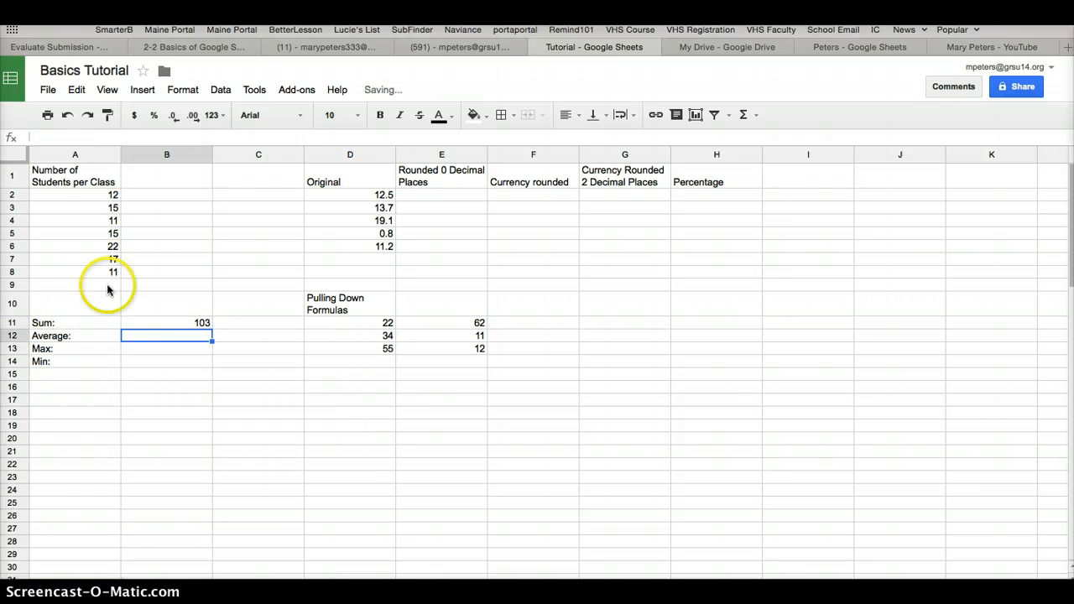
Re-enter the sum formula in cell B11, picking the range A2:A8 directly on the sheet
{"action": "left_click", "coordinate": [159, 325]}
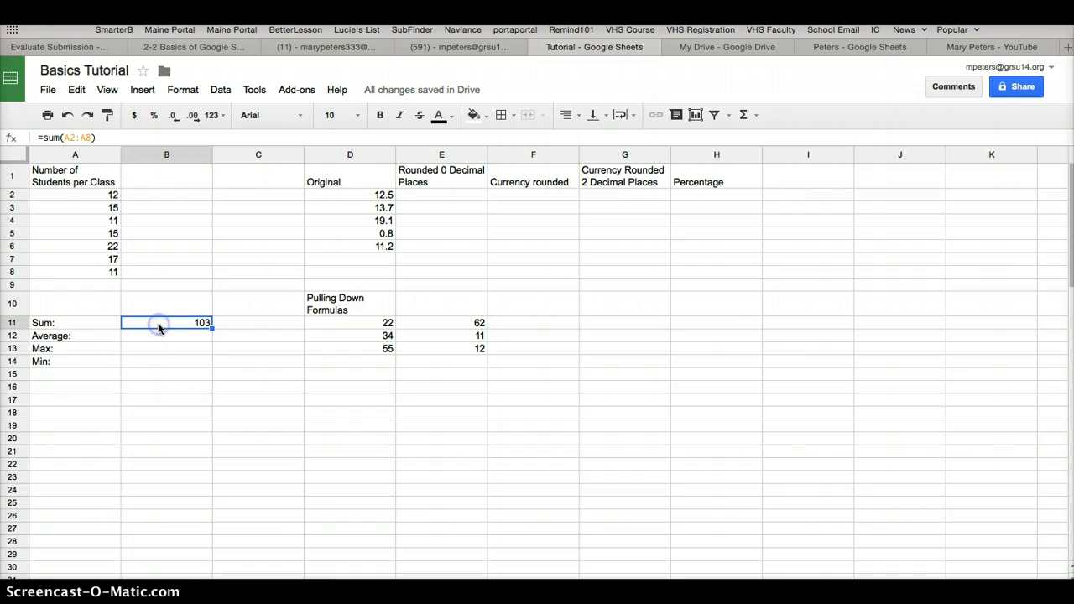
{"action": "type", "text": "="}
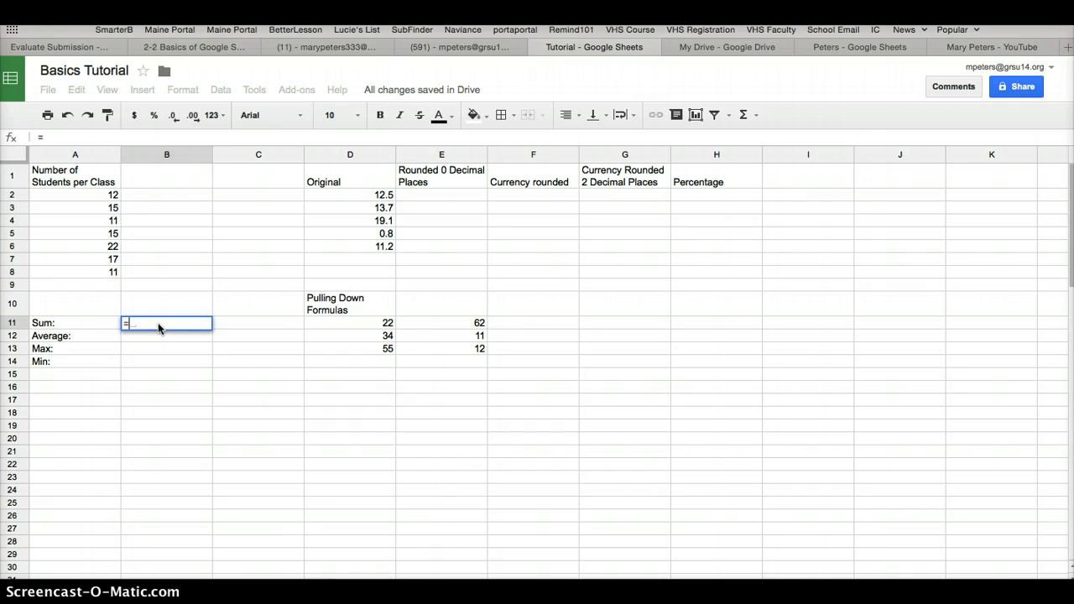
{"action": "type", "text": "sum("}
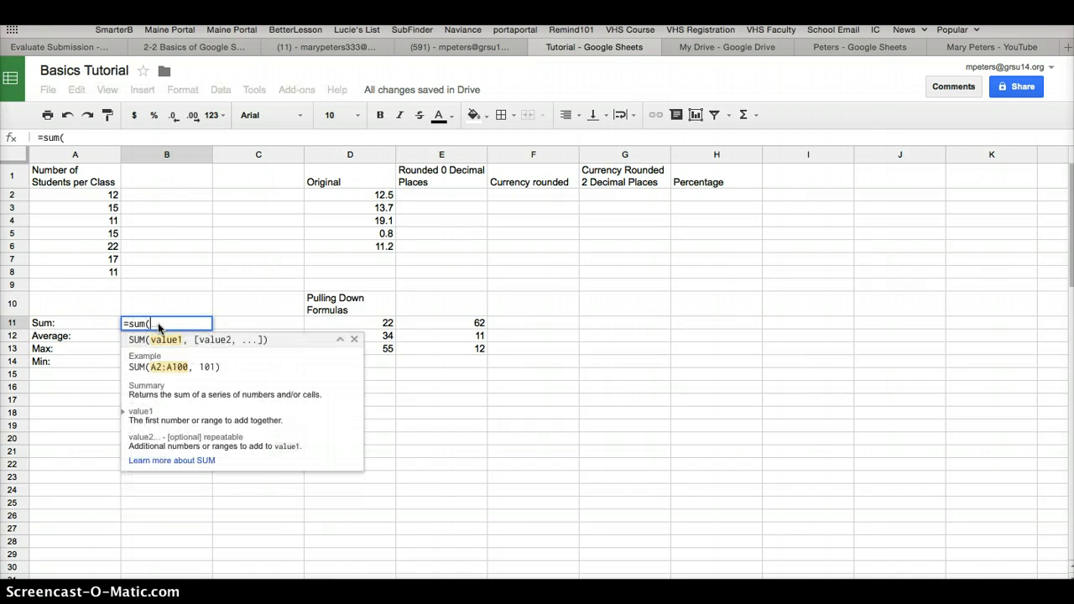
{"action": "left_click_drag", "start_coordinate": [112, 196], "coordinate": [106, 270]}
{"action": "key", "text": "Return"}
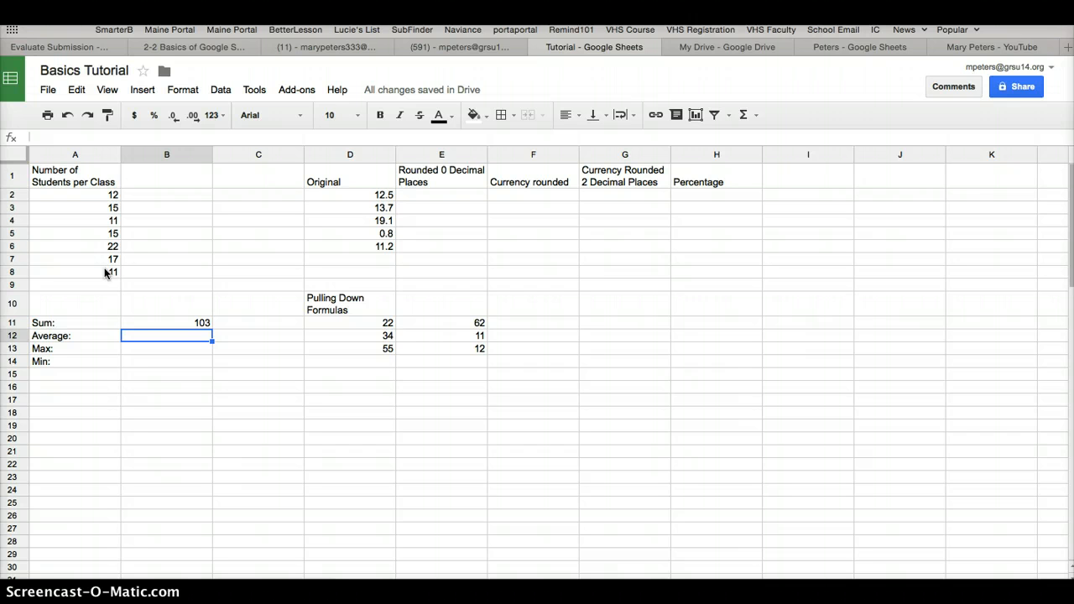
Enter the formula =average(A2:A8) in cell B12 beside the Average label
{"action": "type", "text": "=a"}
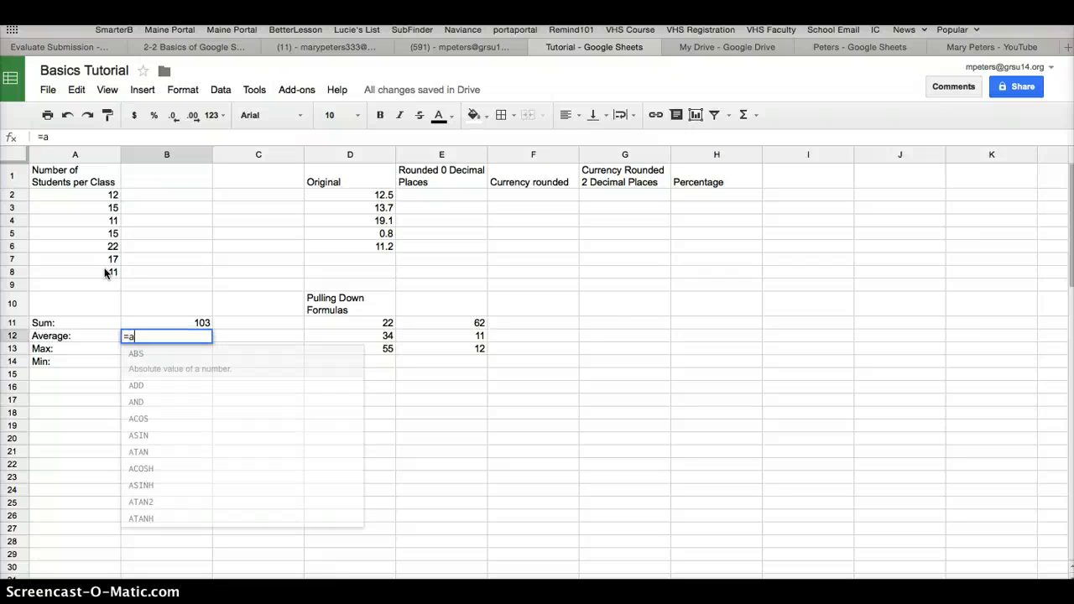
{"action": "type", "text": "verage("}
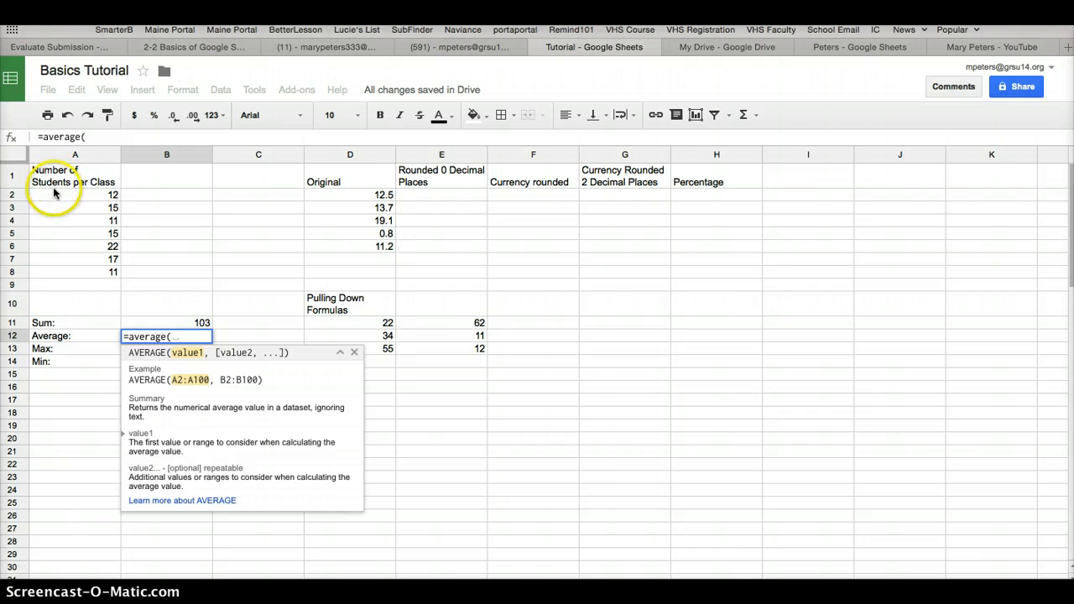
{"action": "left_click_drag", "start_coordinate": [53, 192], "coordinate": [56, 270]}
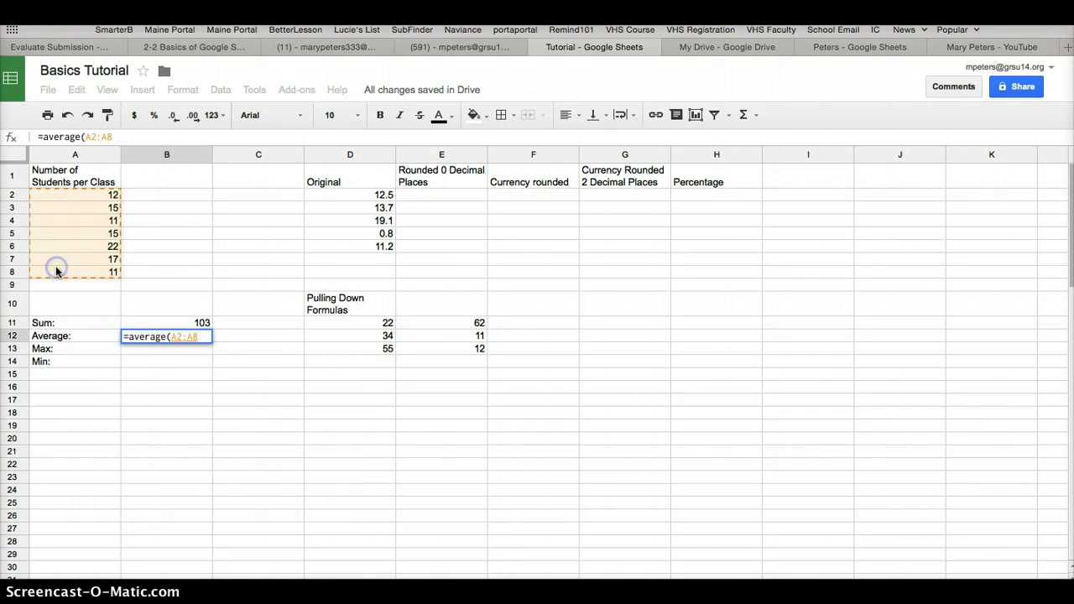
{"action": "type", "text": ")"}
{"action": "key", "text": "Return"}
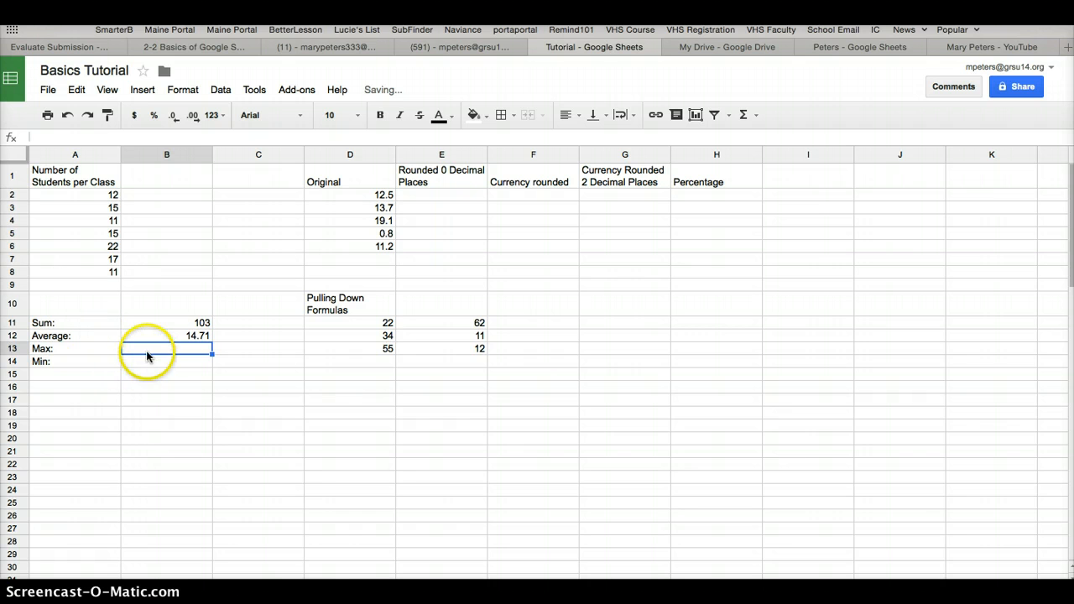
Set the number format of the average in cell B12 to Automatic
{"action": "left_click", "coordinate": [187, 338]}
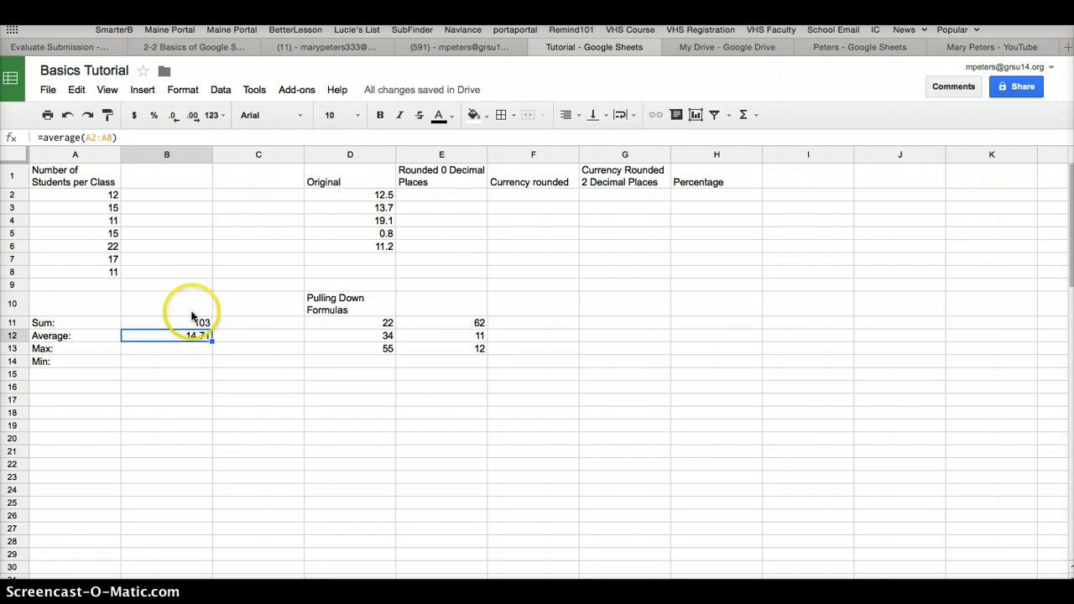
{"action": "left_click", "coordinate": [183, 89]}
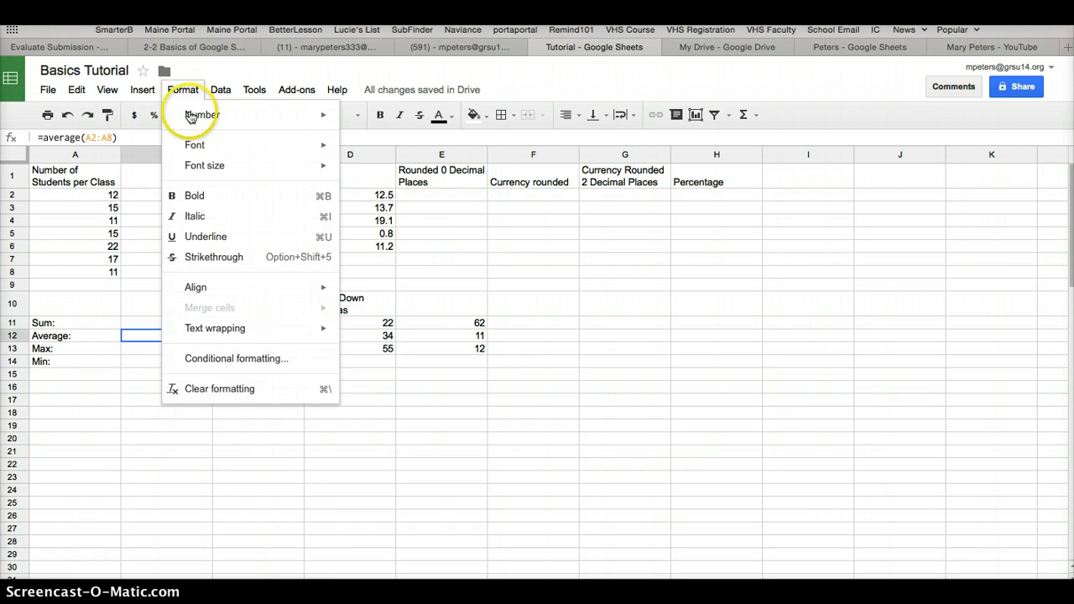
{"action": "mouse_move", "coordinate": [196, 113]}
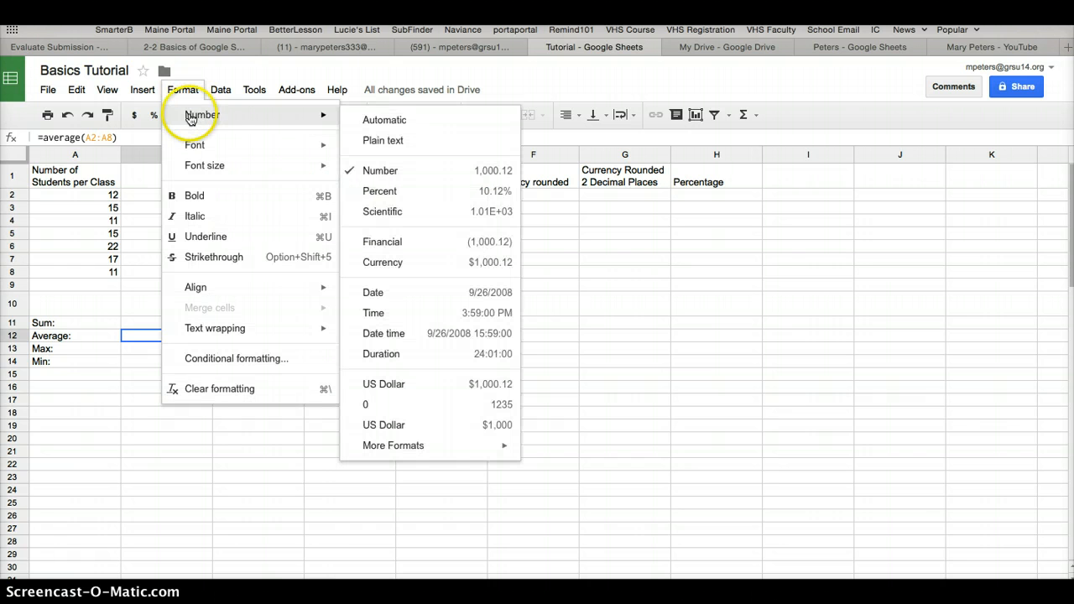
{"action": "left_click", "coordinate": [380, 120]}
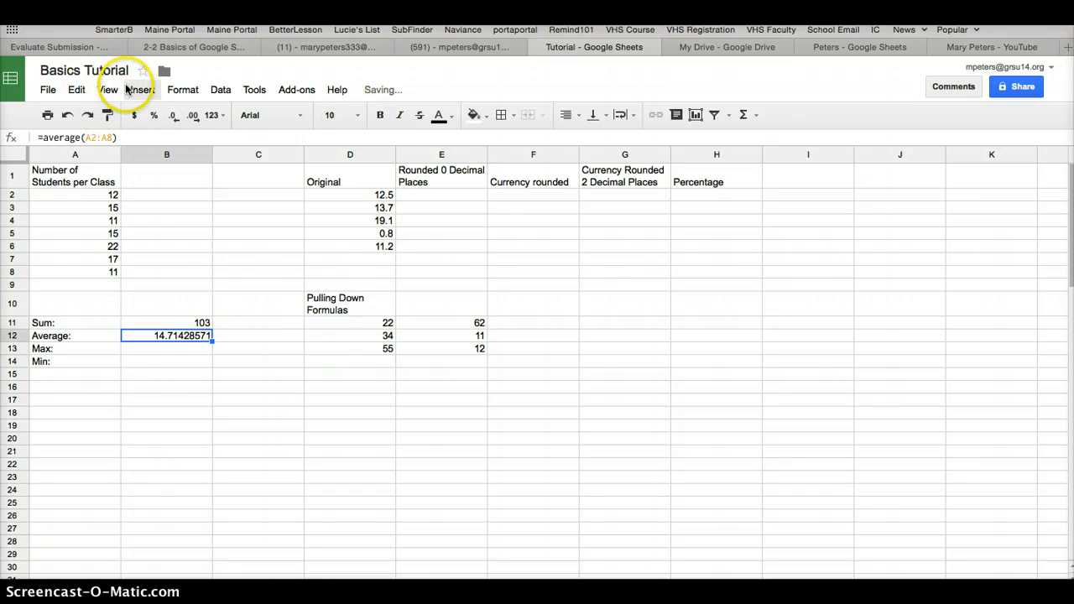
{"action": "left_click", "coordinate": [181, 90]}
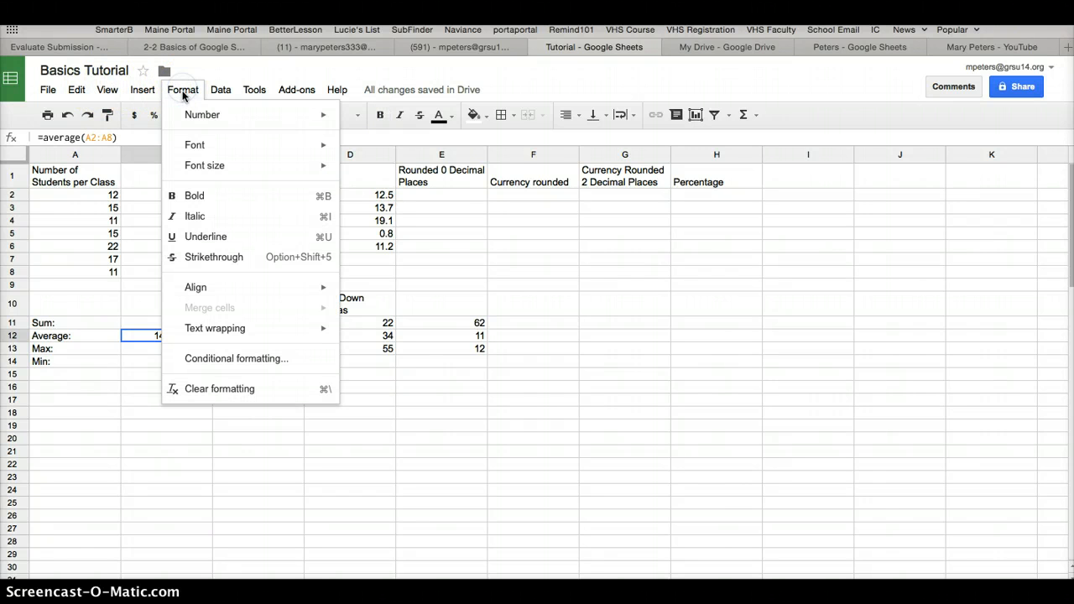
{"action": "mouse_move", "coordinate": [187, 116]}
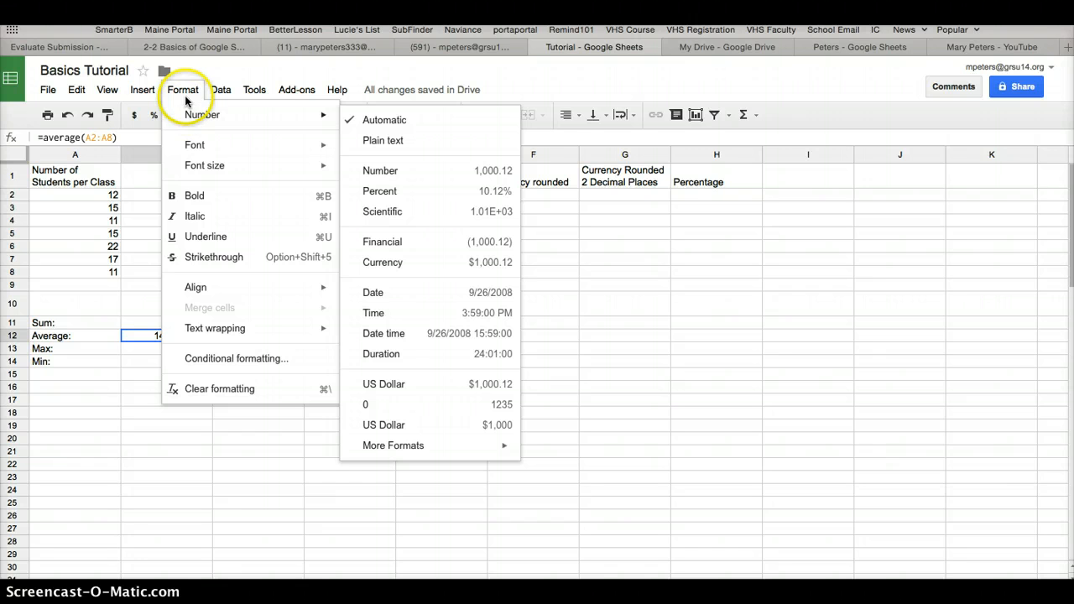
{"action": "left_click", "coordinate": [186, 90]}
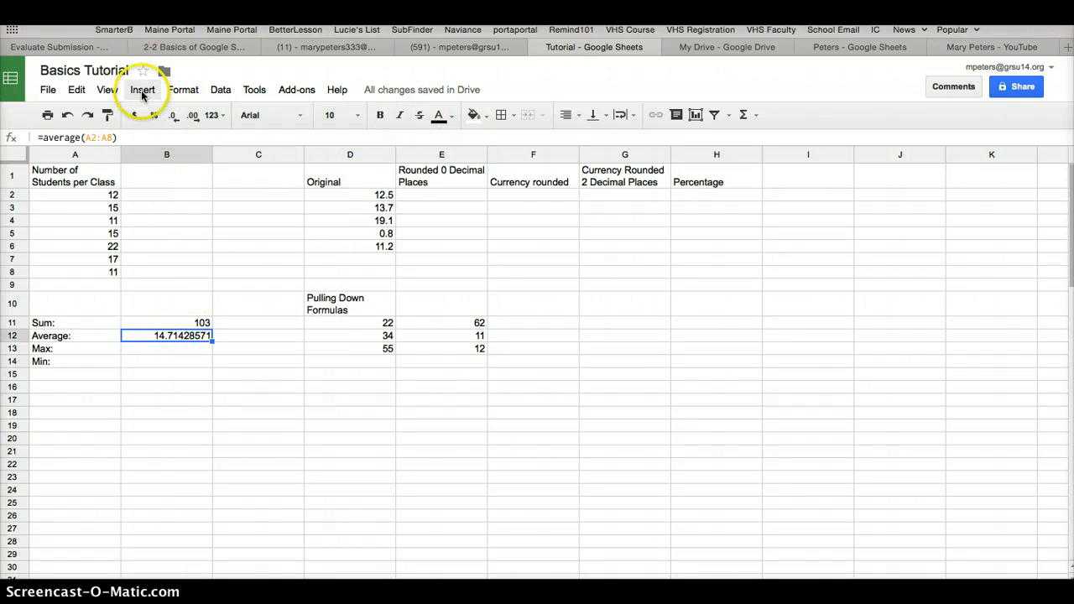
Set the number format of the average in cell B12 to 0 so it has no decimals
{"action": "left_click", "coordinate": [181, 90]}
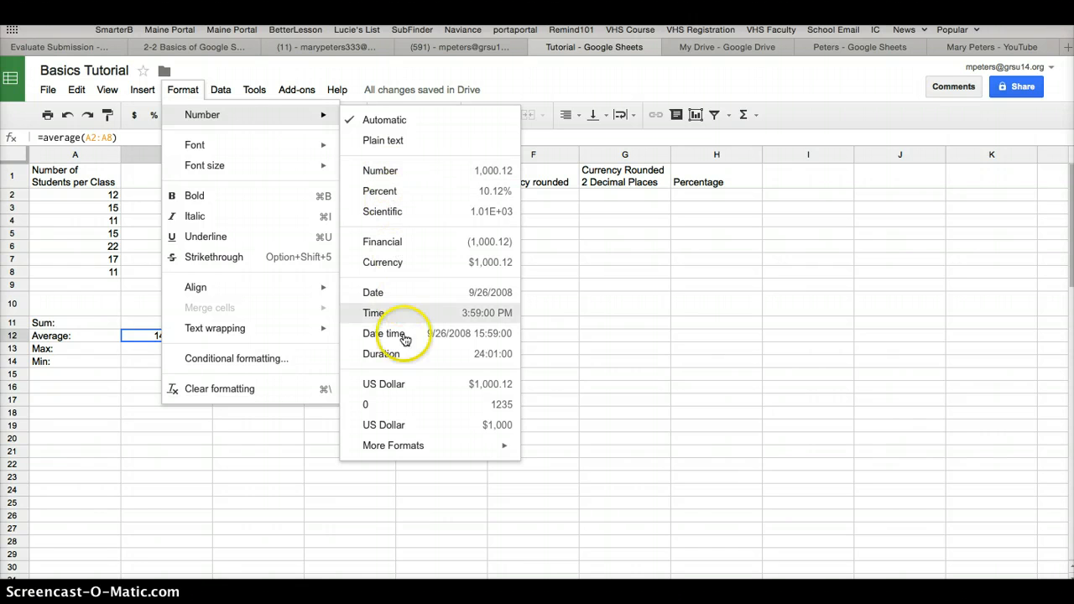
{"action": "left_click", "coordinate": [387, 403]}
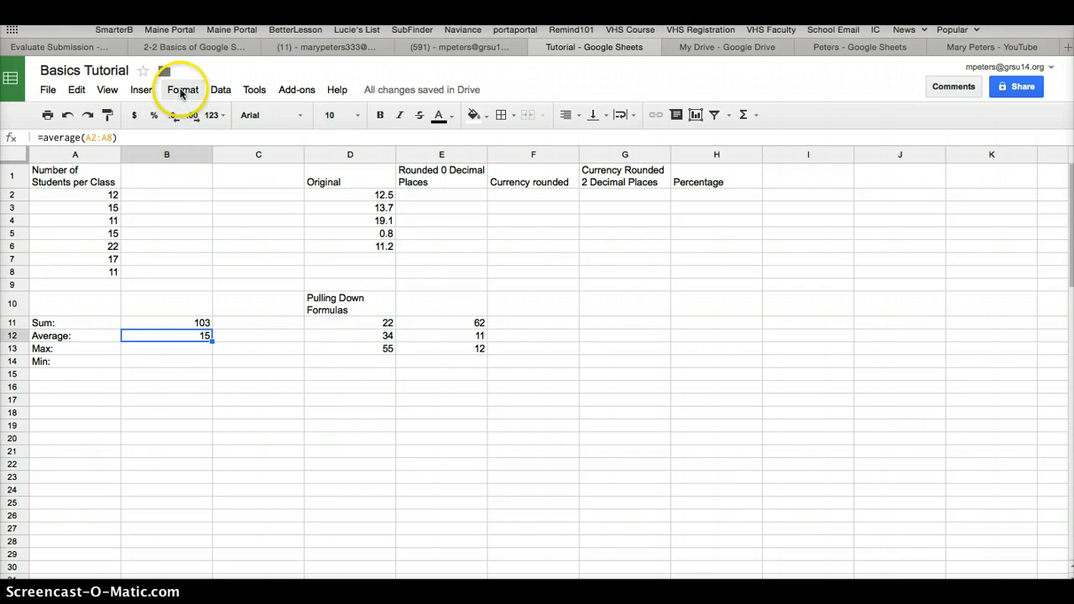
{"action": "left_click", "coordinate": [182, 94]}
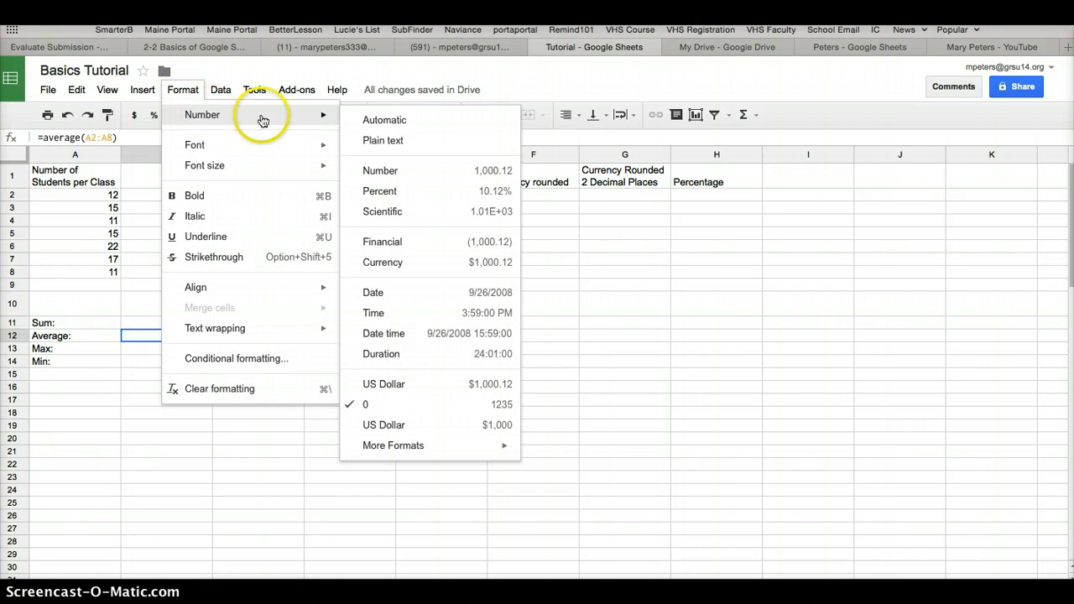
{"action": "left_click", "coordinate": [390, 123]}
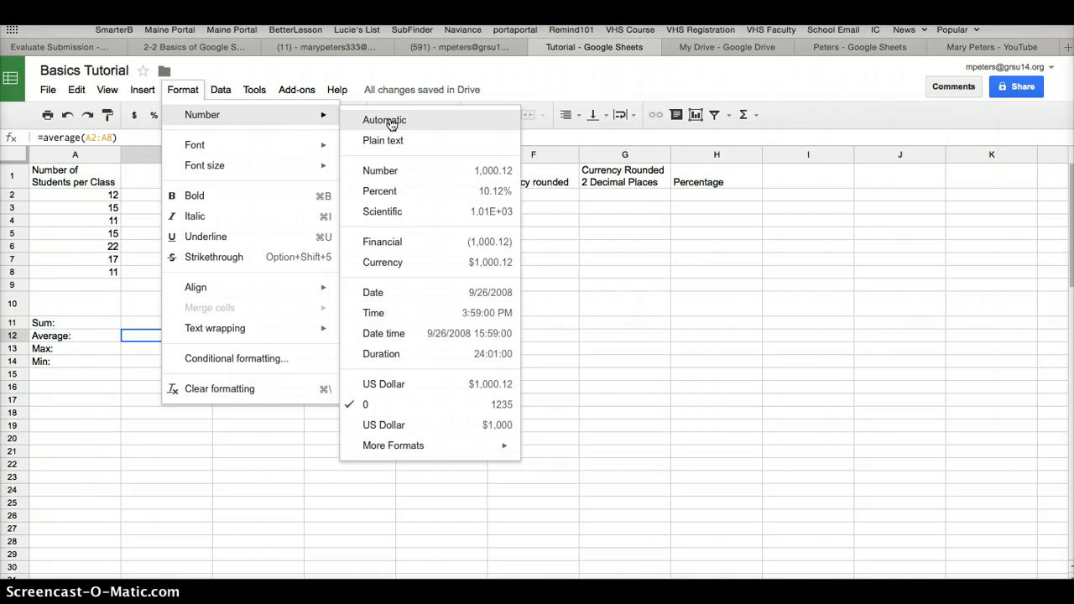
{"action": "left_click", "coordinate": [182, 94]}
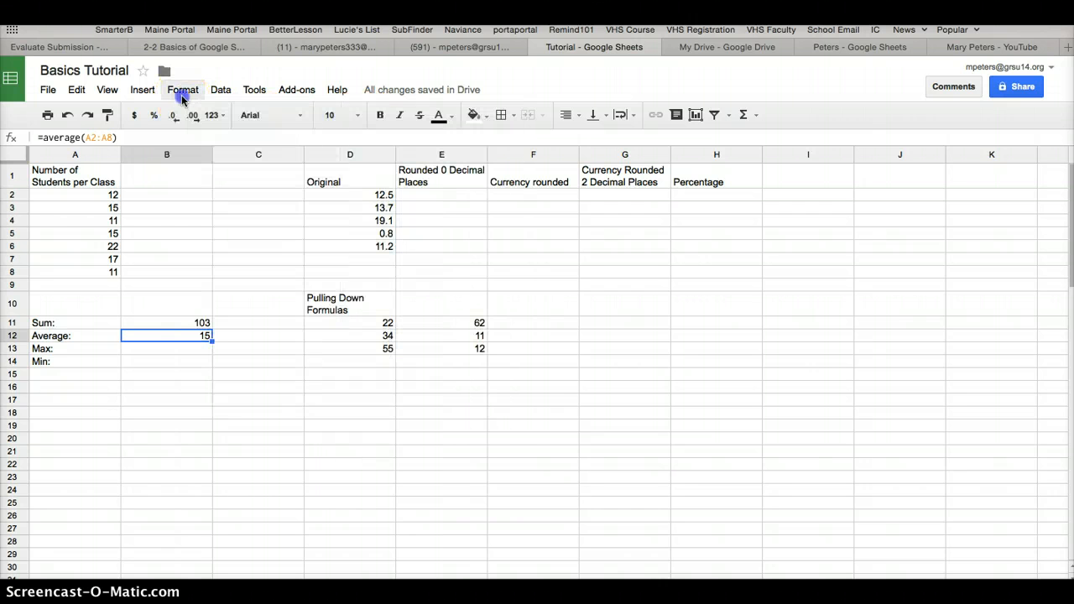
Enter the formula =max(A2:A8) in cell B13 beside the Max label, picking the range on the sheet
{"action": "left_click", "coordinate": [181, 349]}
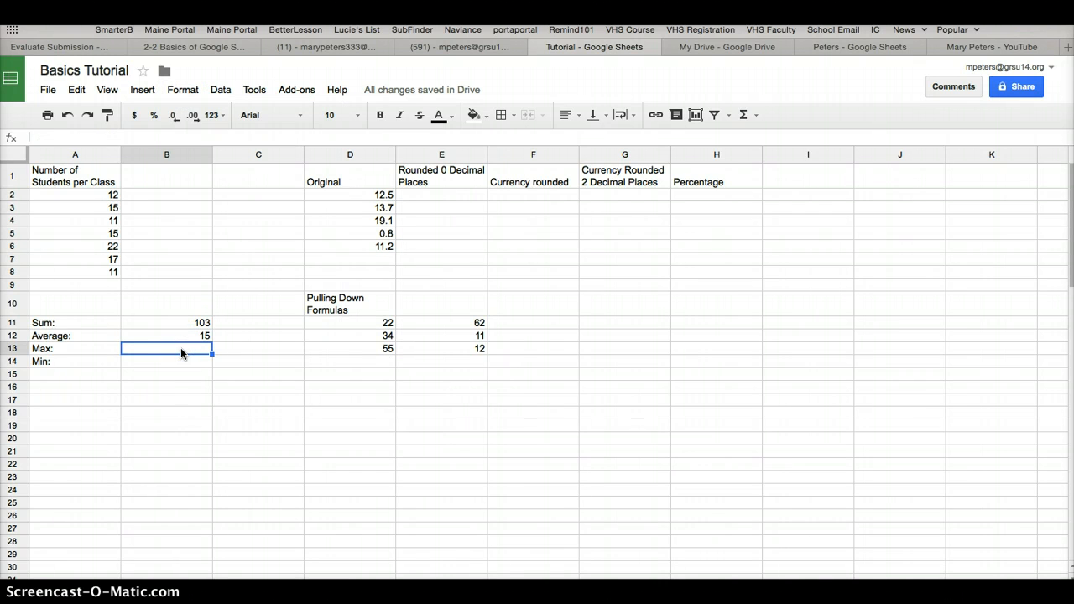
{"action": "type", "text": "="}
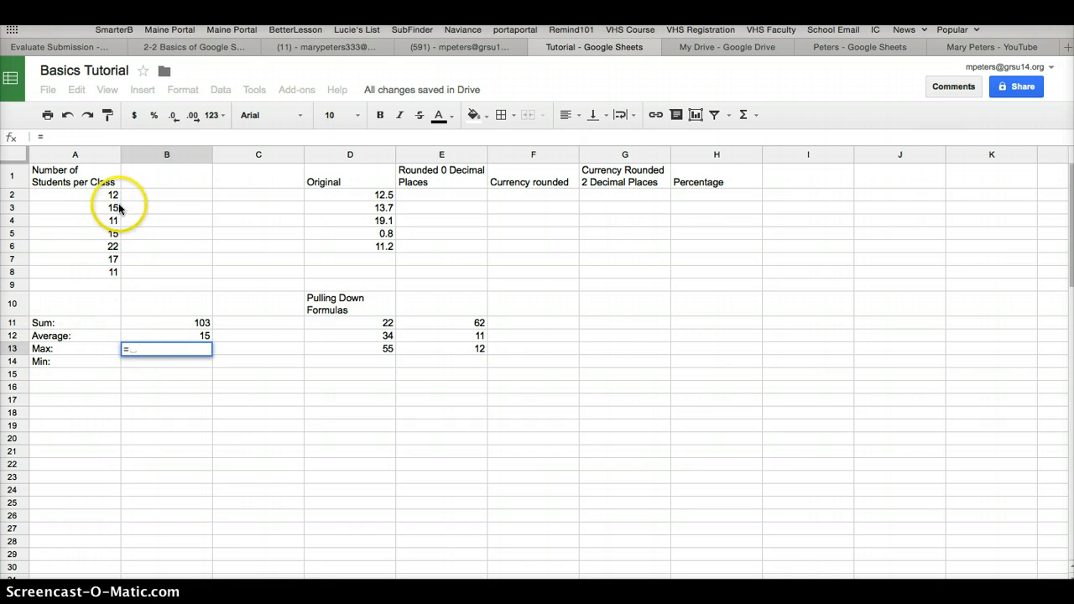
{"action": "type", "text": "max"}
{"action": "type", "text": "("}
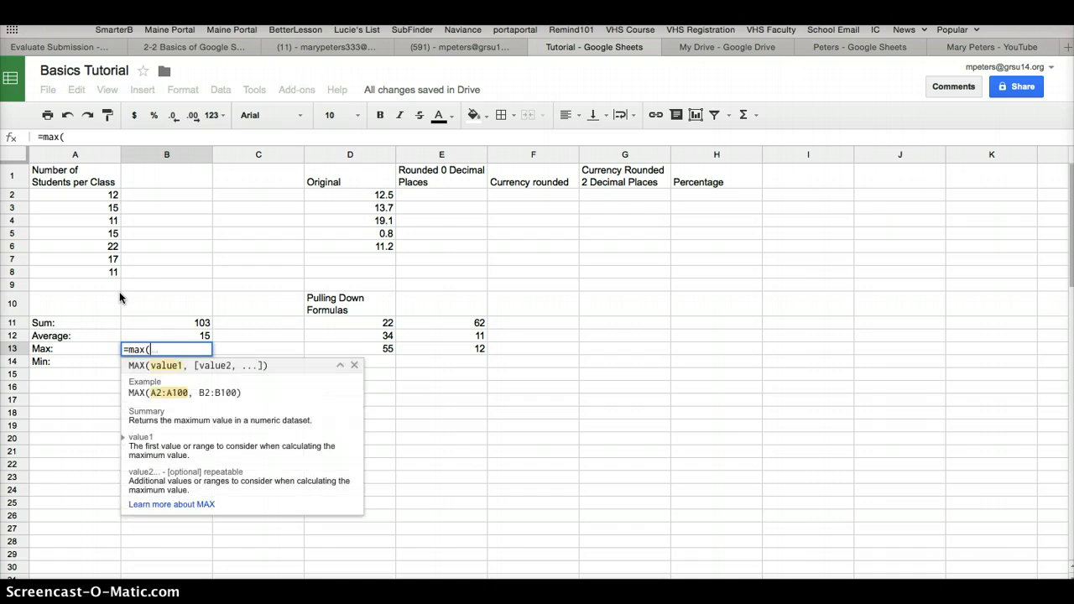
{"action": "left_click", "coordinate": [101, 184]}
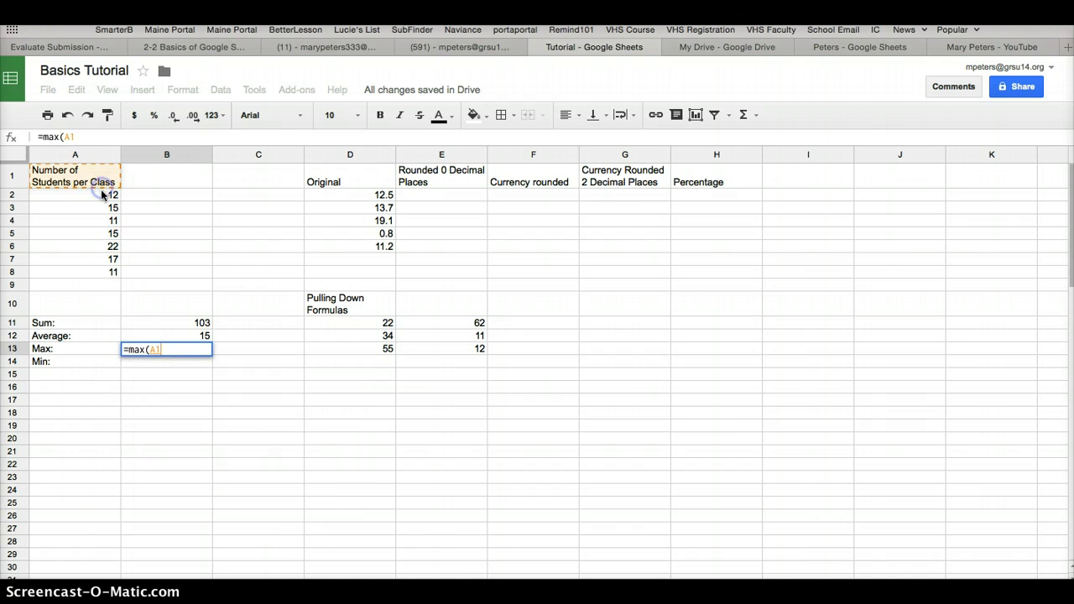
{"action": "left_click_drag", "start_coordinate": [101, 192], "coordinate": [101, 273]}
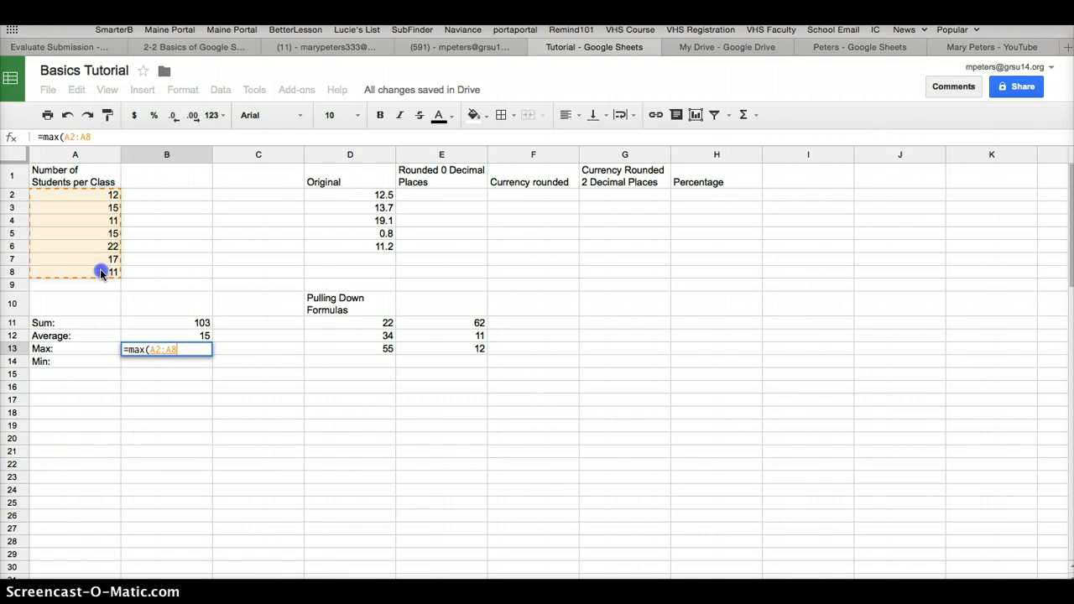
{"action": "type", "text": ")"}
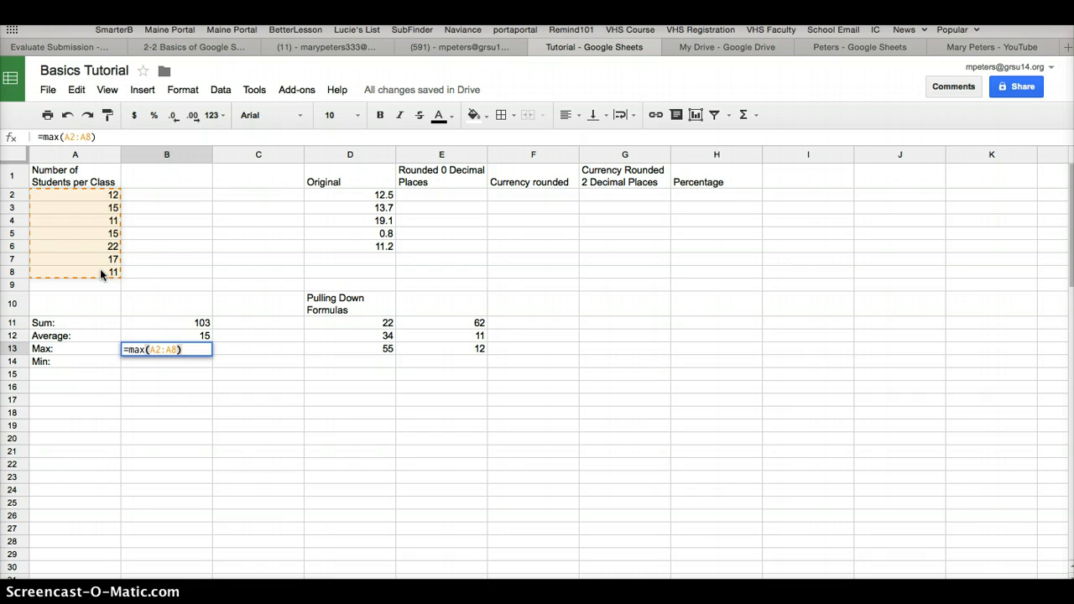
{"action": "key", "text": "Return"}
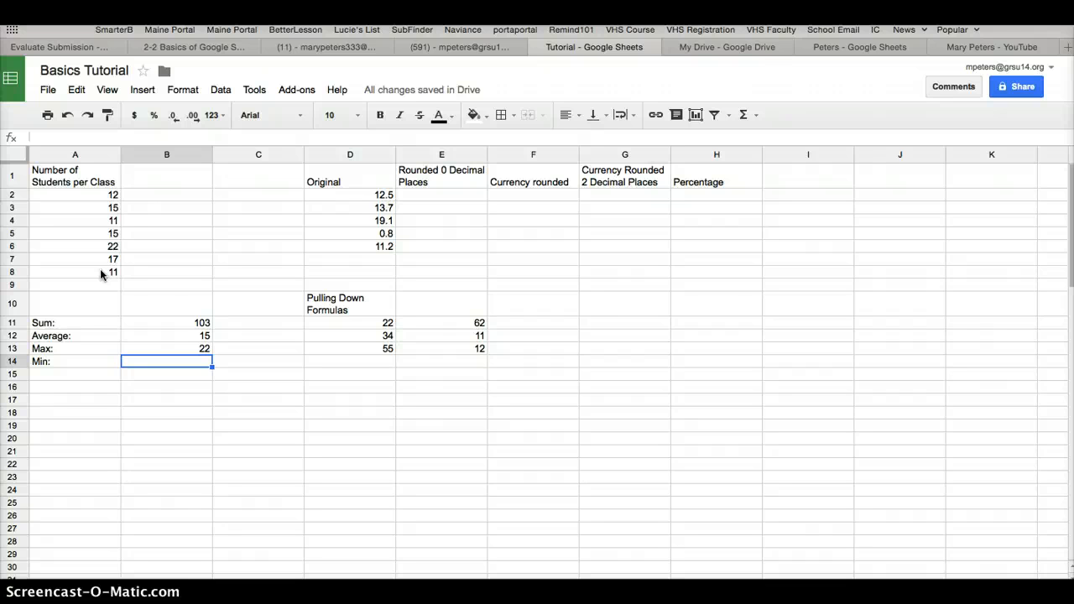
Enter the formula =min(A2:A8) in cell B14 beside the Min label, picking the range on the sheet
{"action": "type", "text": "="}
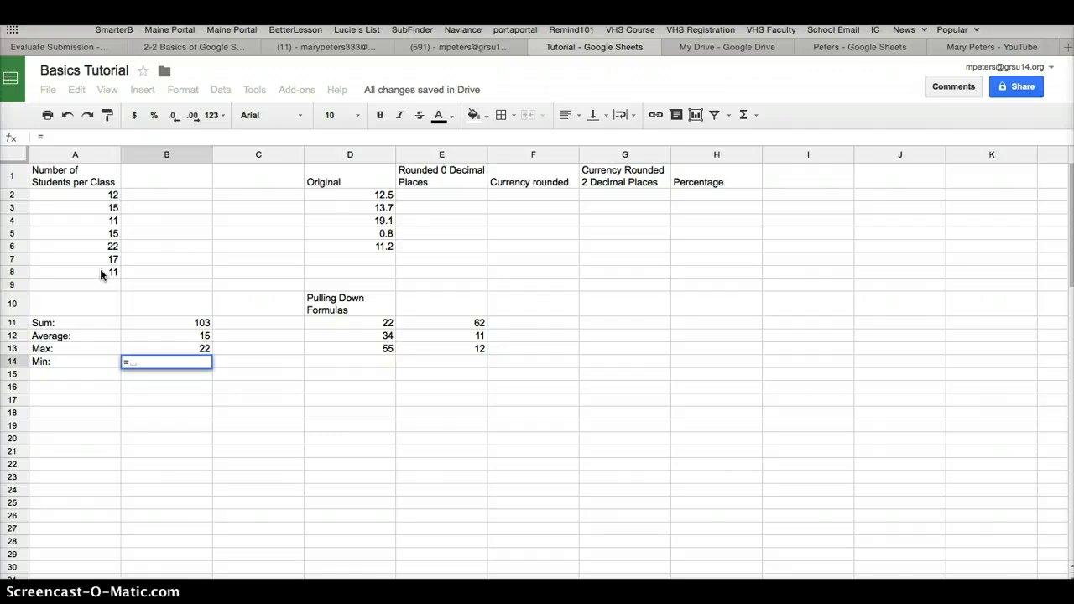
{"action": "type", "text": "min("}
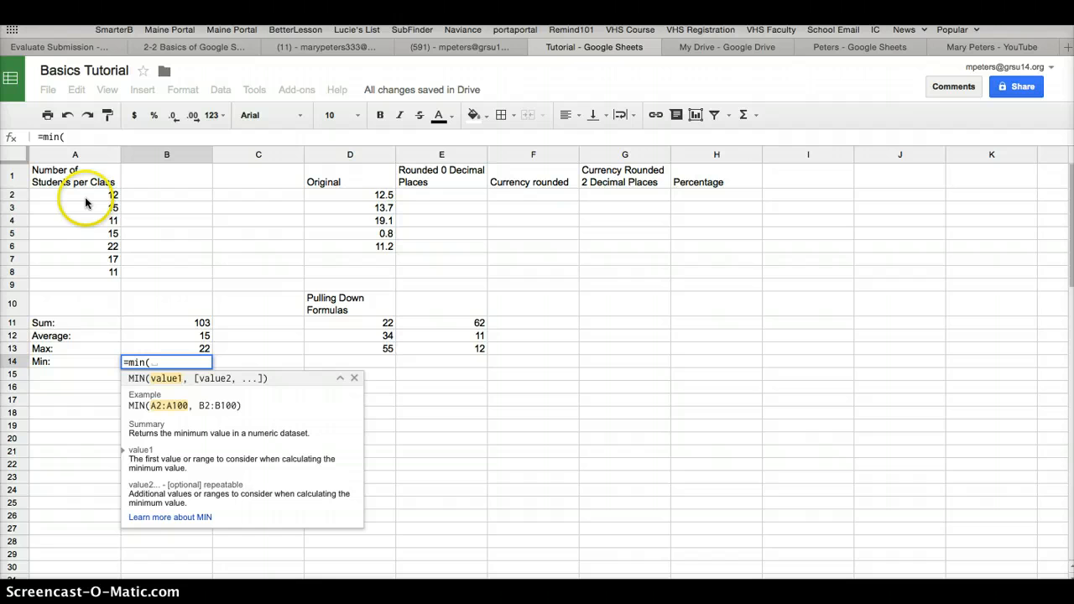
{"action": "left_click_drag", "start_coordinate": [86, 199], "coordinate": [89, 270]}
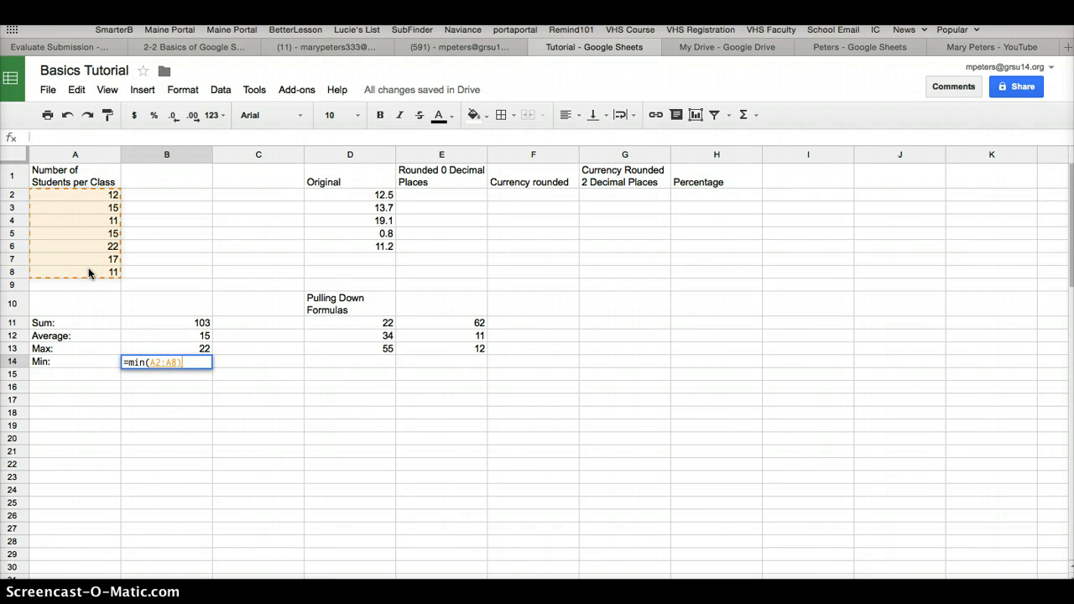
{"action": "key", "text": "Return"}
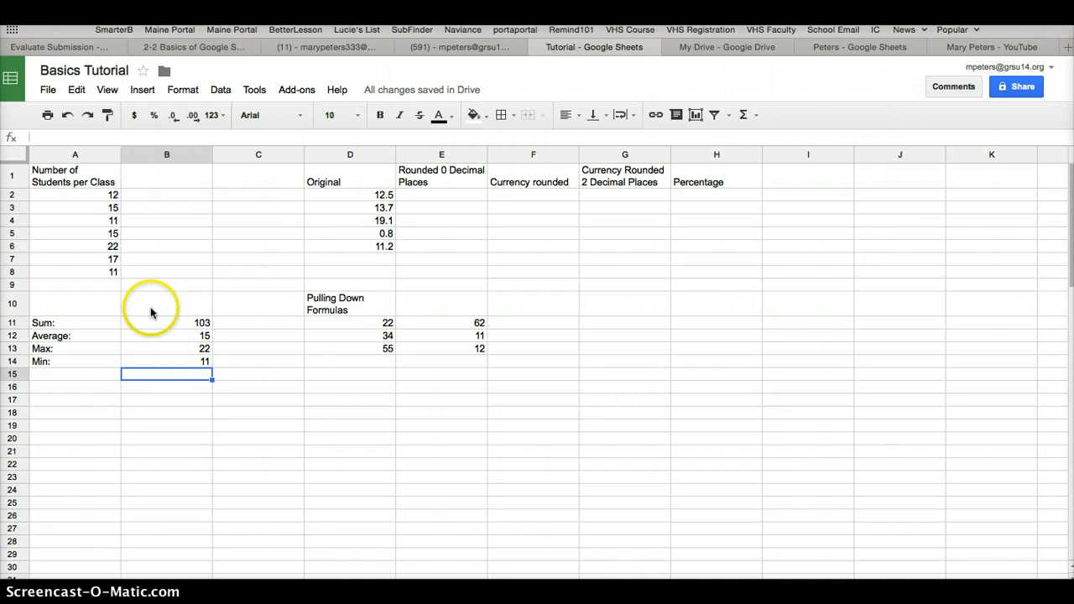
{"action": "left_click", "coordinate": [10, 140]}
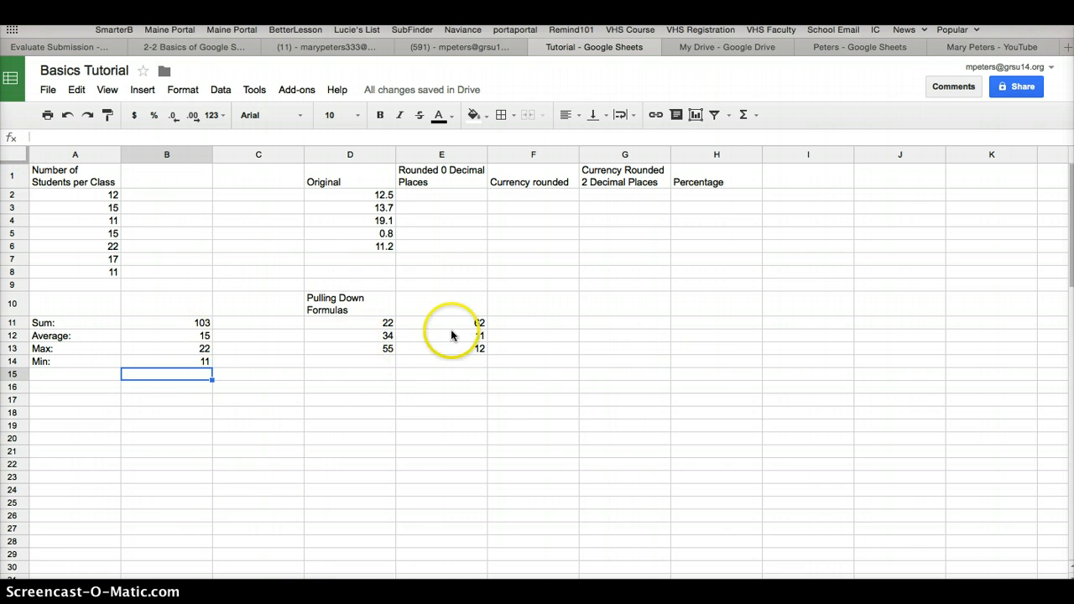
Copy the Original values in D2:D6 into E2:E6 under the Rounded 0 Decimal Places heading
{"action": "left_click", "coordinate": [457, 194]}
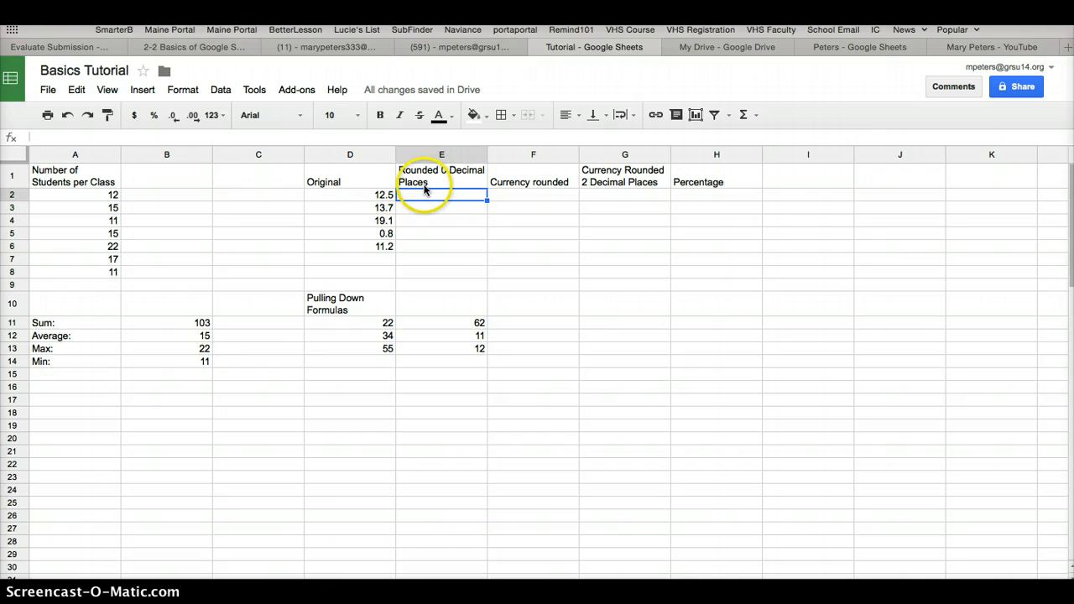
{"action": "left_click_drag", "start_coordinate": [387, 197], "coordinate": [386, 249]}
{"action": "key", "text": "ctrl+c"}
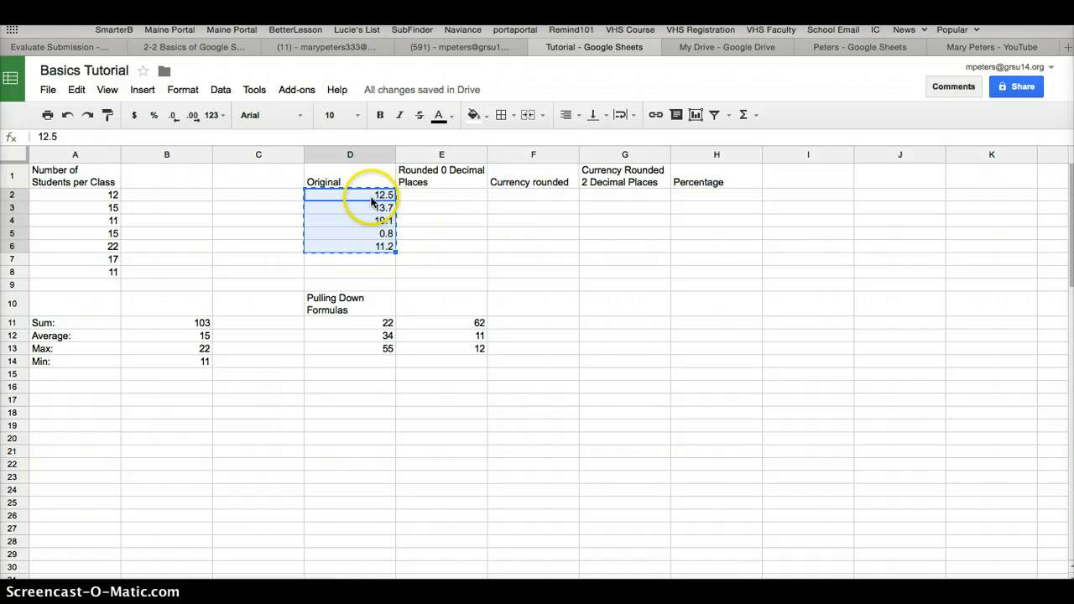
{"action": "left_click", "coordinate": [442, 195]}
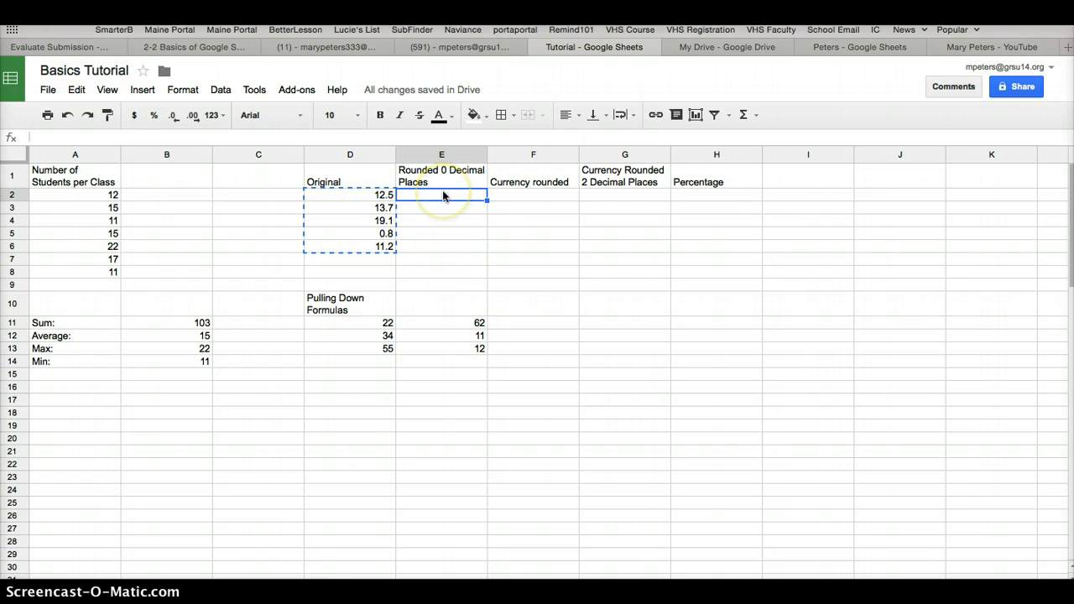
{"action": "key", "text": "ctrl+v"}
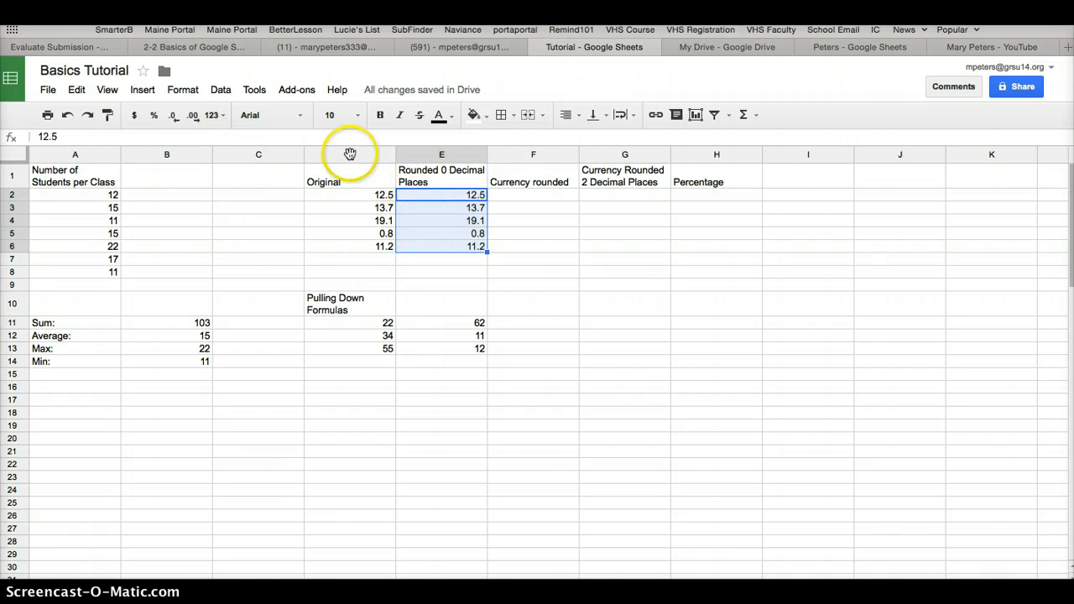
Apply the custom number format 0 to the copied values in E2:E6
{"action": "left_click", "coordinate": [182, 89]}
{"action": "mouse_move", "coordinate": [190, 115]}
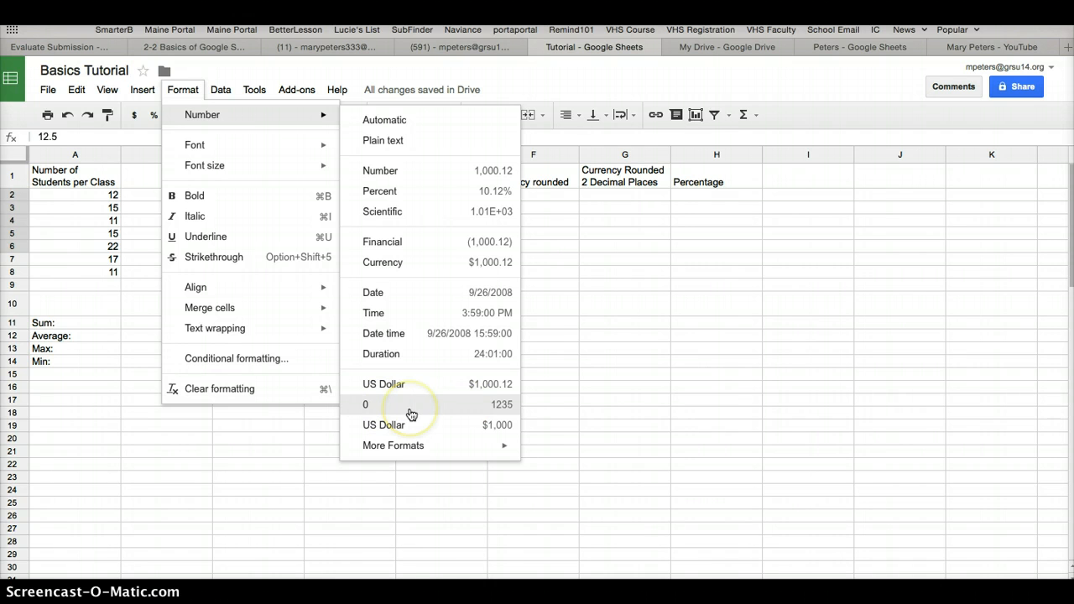
{"action": "mouse_move", "coordinate": [412, 448]}
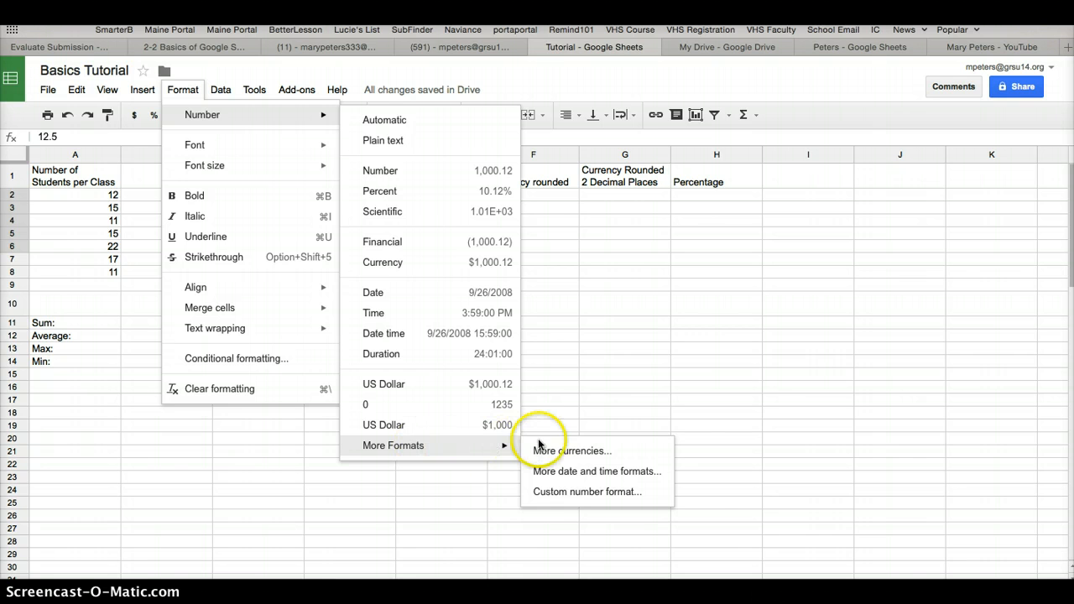
{"action": "left_click", "coordinate": [546, 495]}
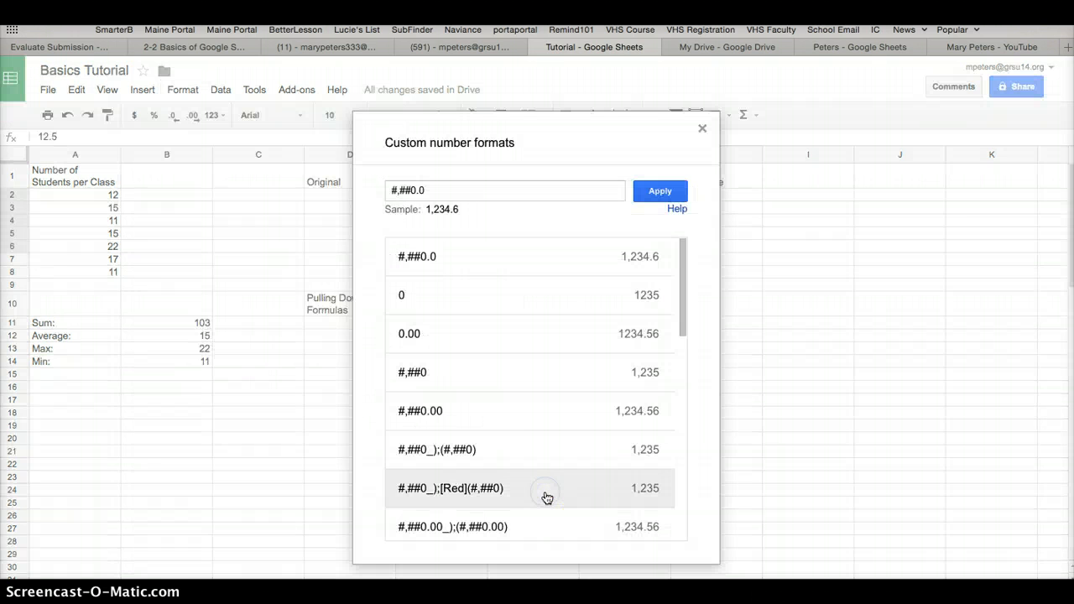
{"action": "left_click", "coordinate": [474, 307]}
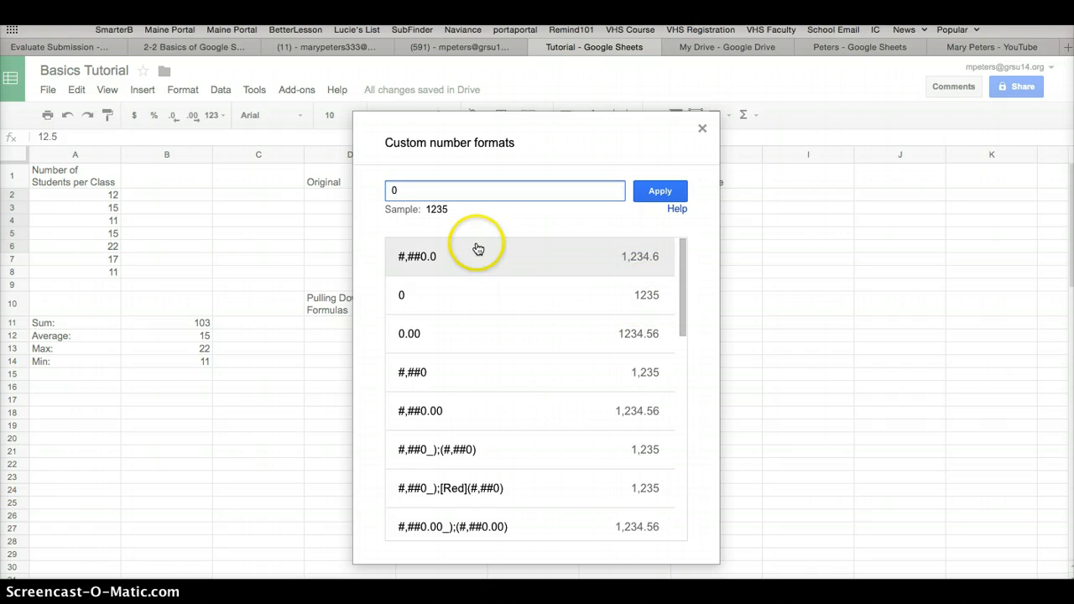
{"action": "left_click", "coordinate": [666, 191]}
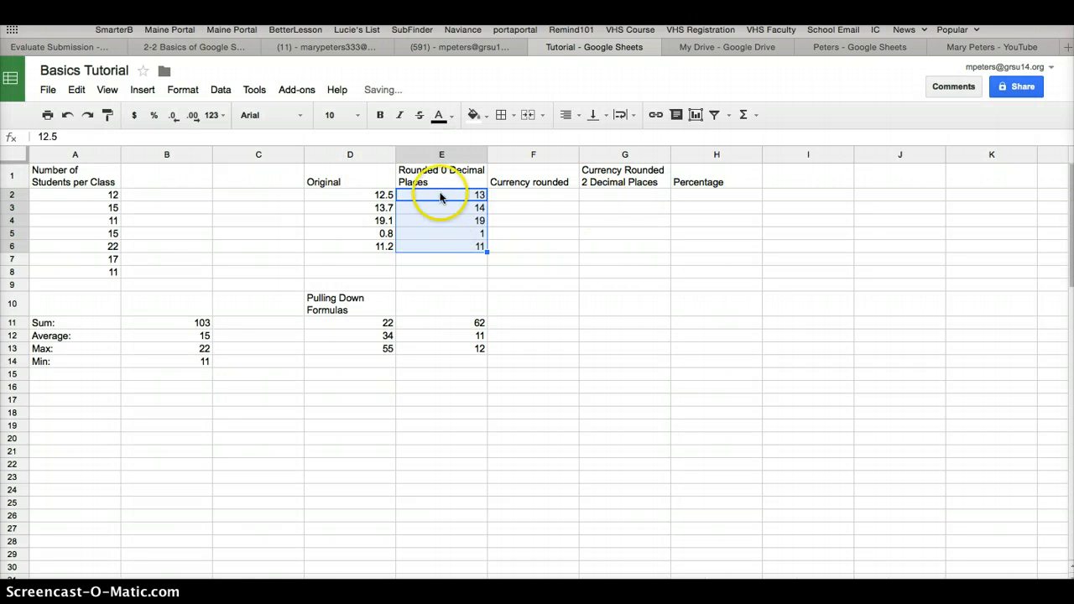
Paste the copied Original values into F2:F6 under Currency rounded and format them as US Dollar without decimals ($1,000)
{"action": "left_click", "coordinate": [522, 195]}
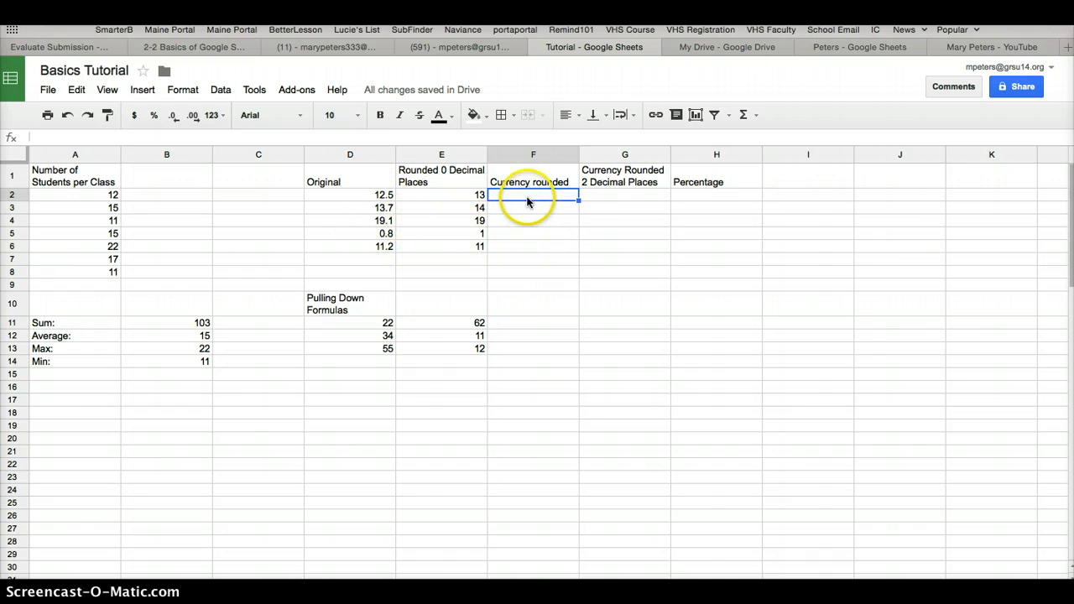
{"action": "key", "text": "ctrl+v"}
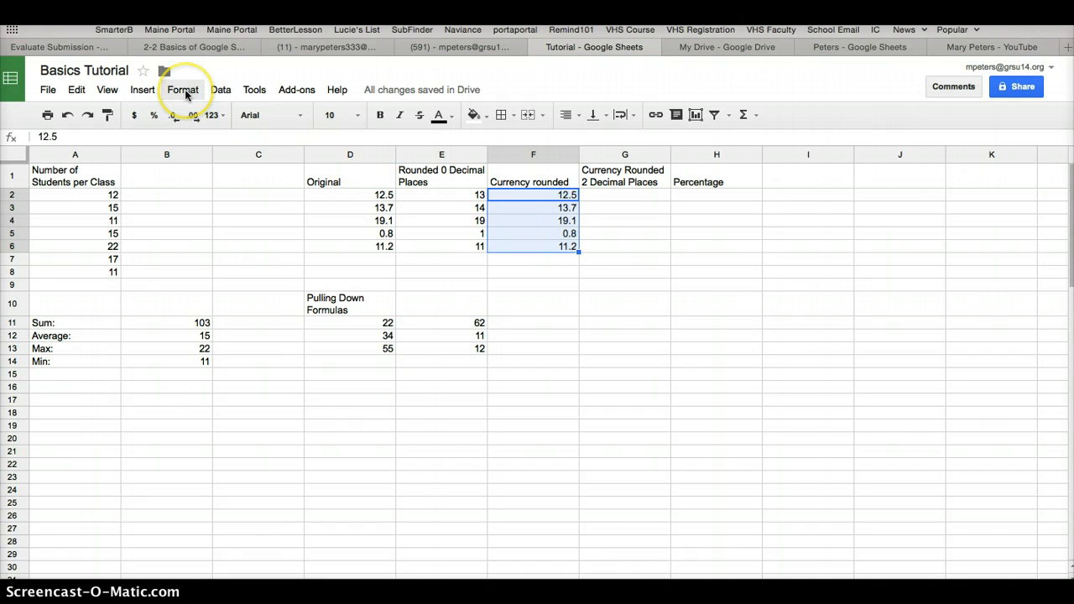
{"action": "left_click", "coordinate": [183, 90]}
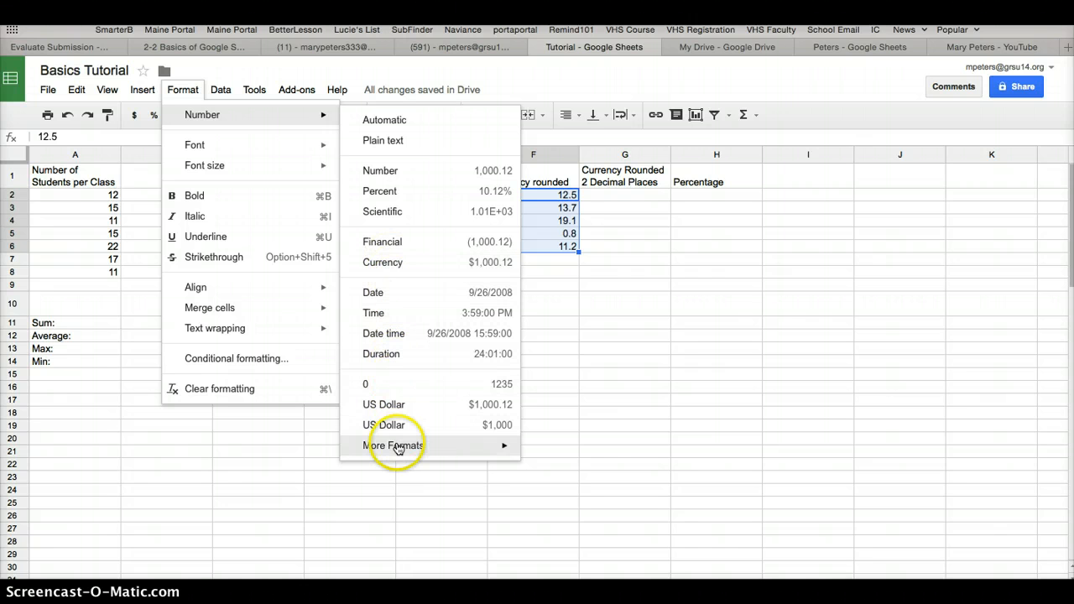
{"action": "mouse_move", "coordinate": [398, 449]}
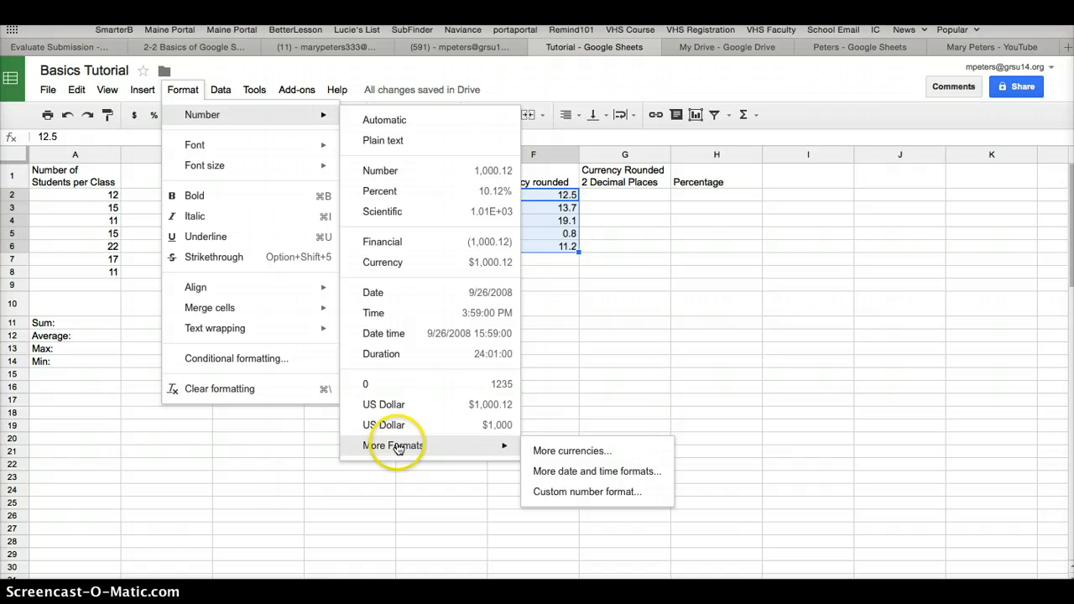
{"action": "left_click", "coordinate": [551, 453]}
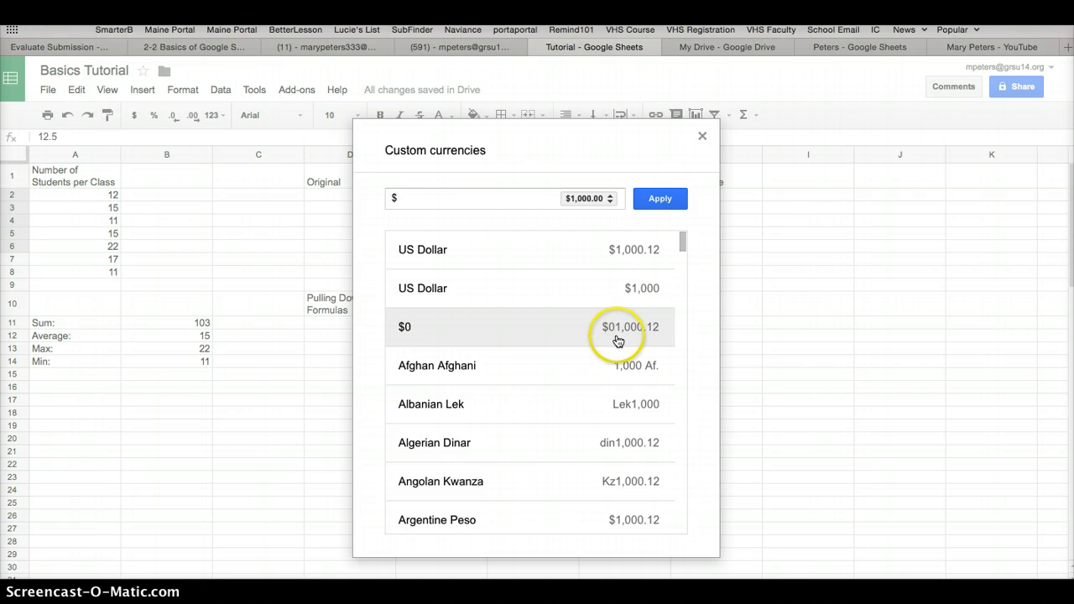
{"action": "left_click", "coordinate": [654, 297]}
{"action": "left_click", "coordinate": [660, 198]}
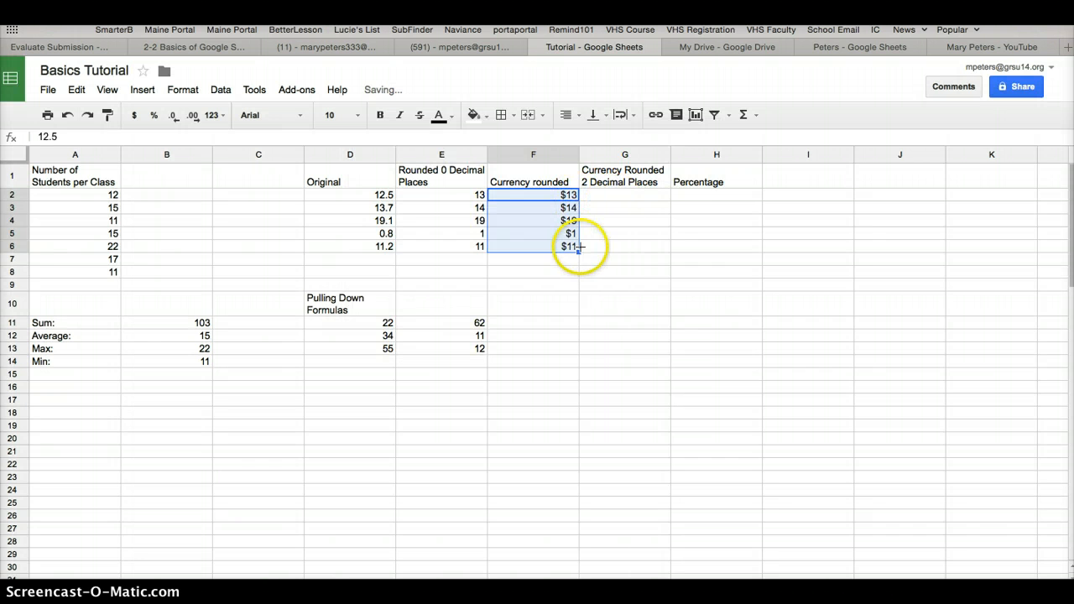
Paste the copied Original values into G2:G6 under Currency Rounded 2 Decimal Places and format them as Currency ($1,000.12)
{"action": "left_click", "coordinate": [621, 196]}
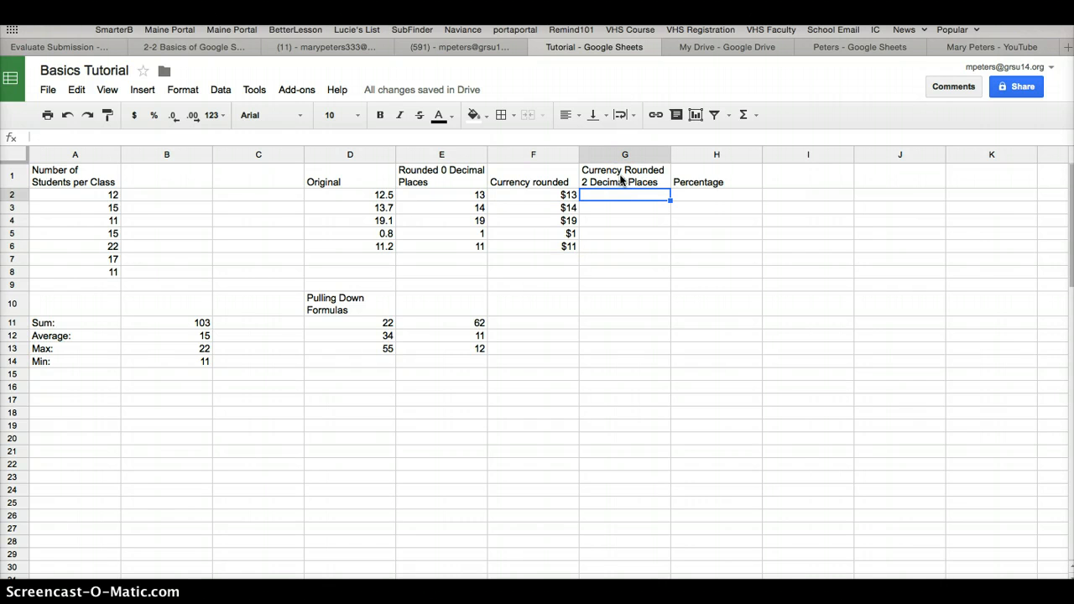
{"action": "left_click", "coordinate": [619, 203]}
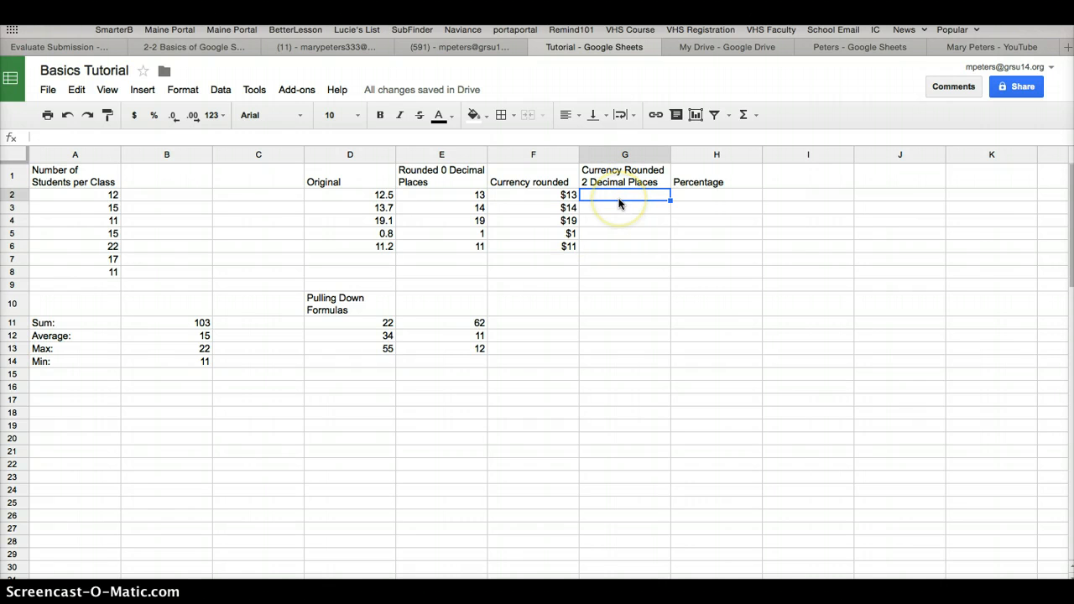
{"action": "type", "text": "12.5 13.7 19.1 0.8 11.2"}
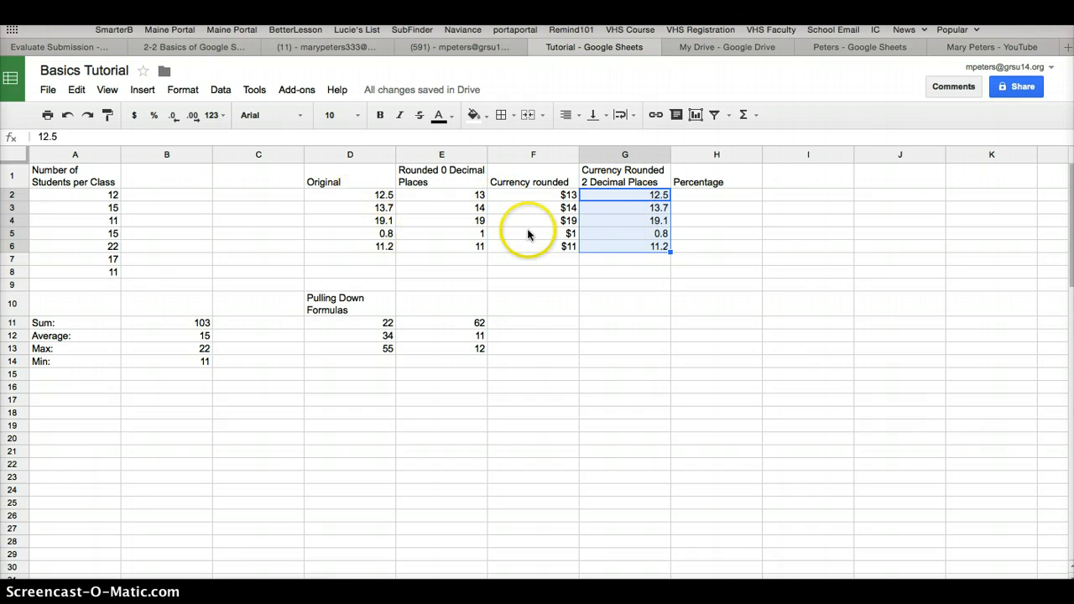
{"action": "left_click", "coordinate": [185, 92]}
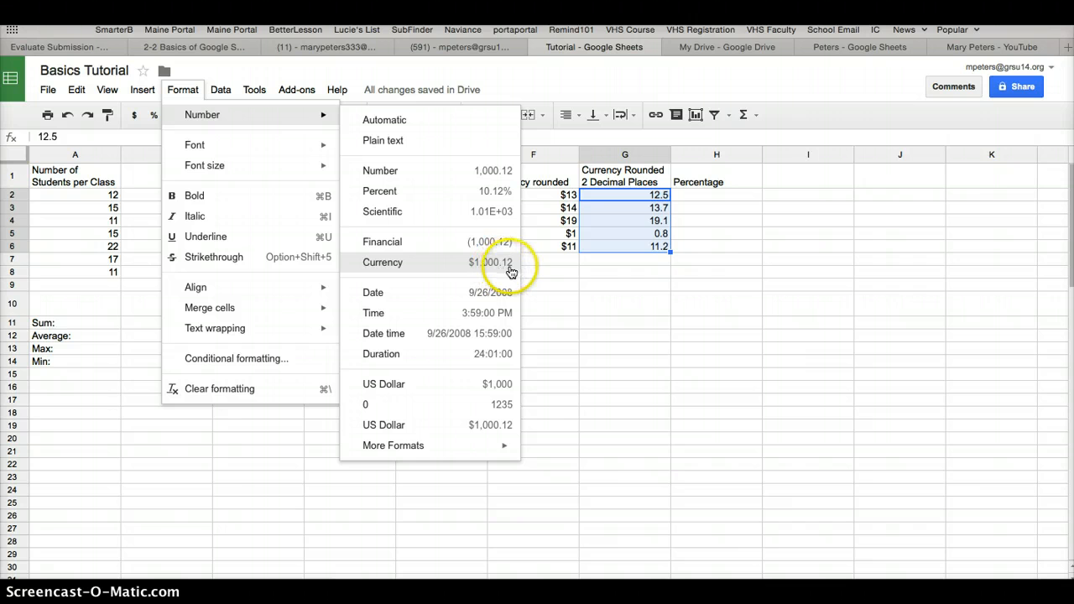
{"action": "left_click", "coordinate": [482, 267]}
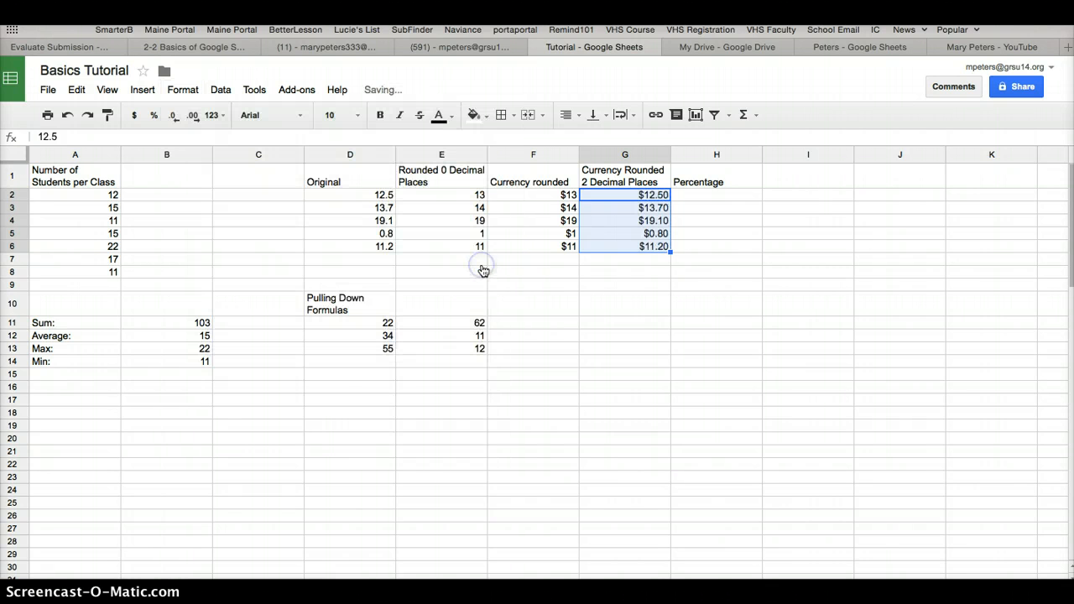
Paste the copied Original values into H2:H6 under the Percentage heading and apply the Percent number format (10.12%)
{"action": "left_click", "coordinate": [690, 196]}
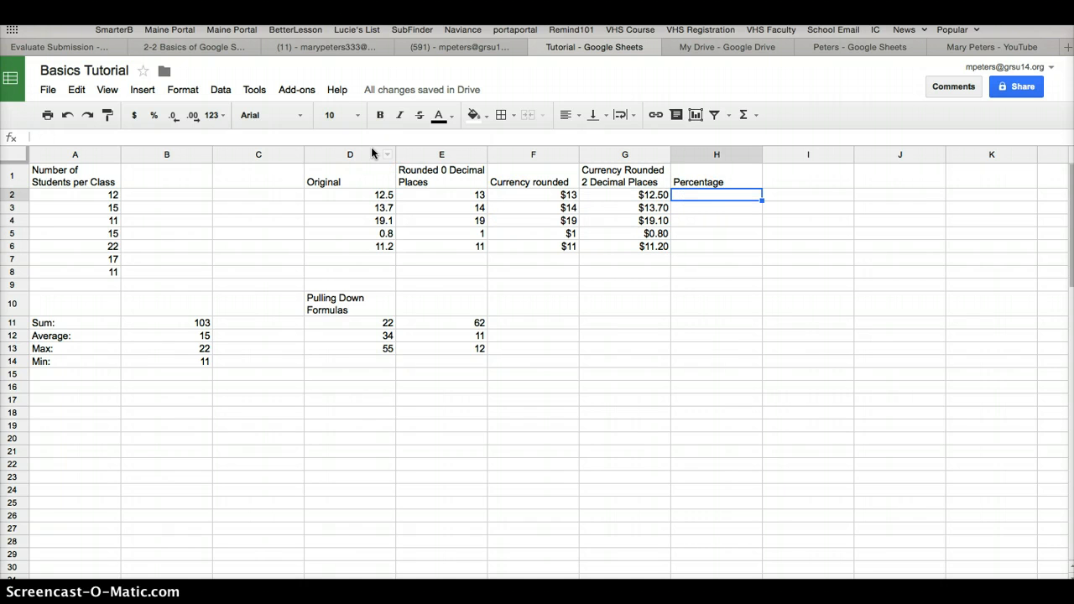
{"action": "type", "text": "12.5 13.7 19.1 0.8 11.2"}
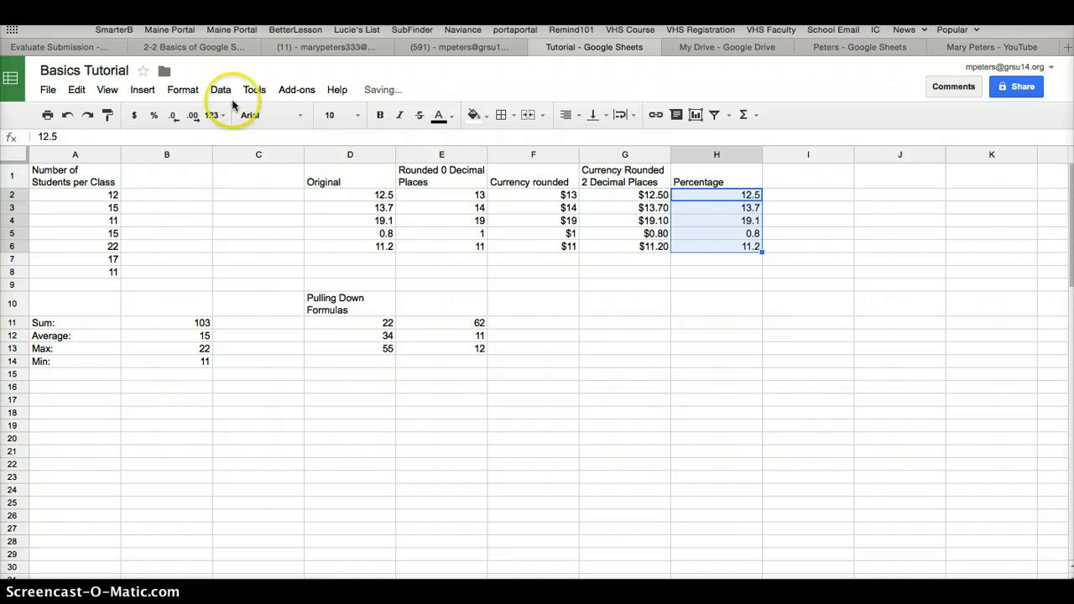
{"action": "left_click", "coordinate": [181, 90]}
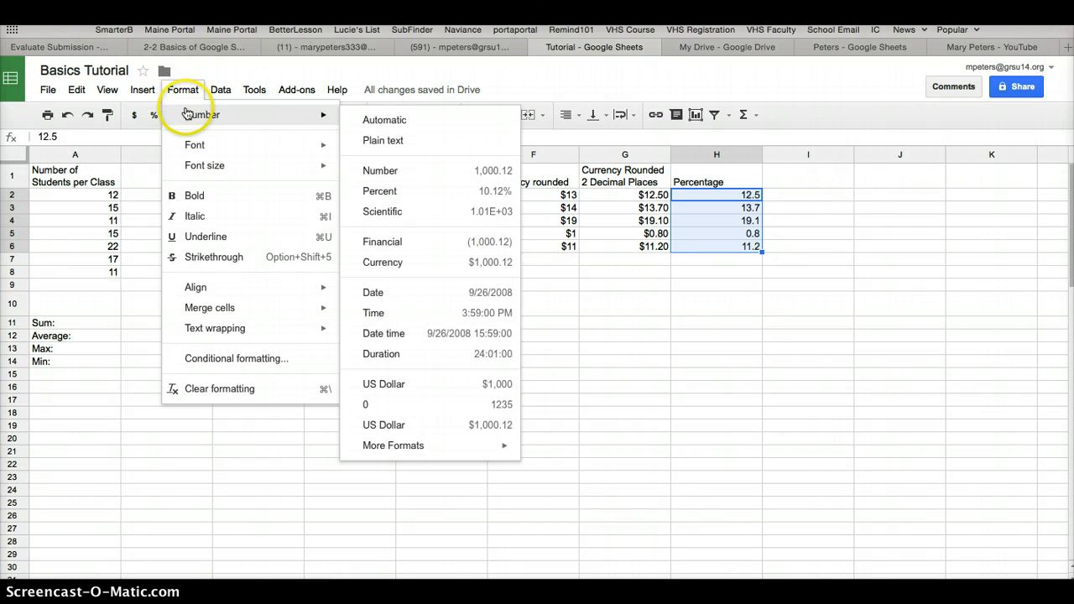
{"action": "left_click", "coordinate": [392, 192]}
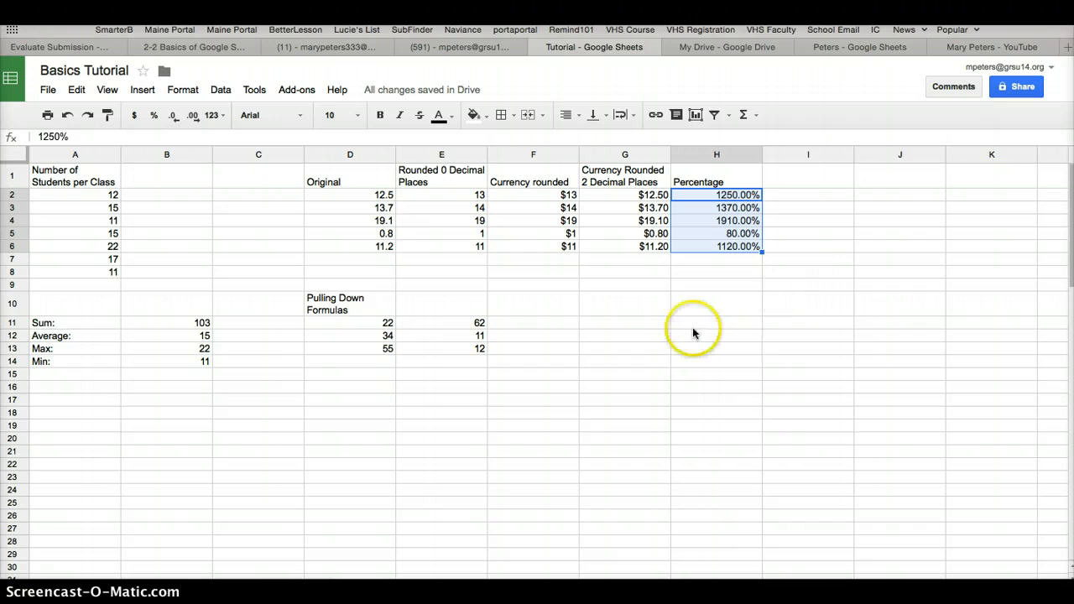
Enter the formula =sum(D11:E11) in cell F11, picking the two cells beside it as the range
{"action": "left_click", "coordinate": [530, 320]}
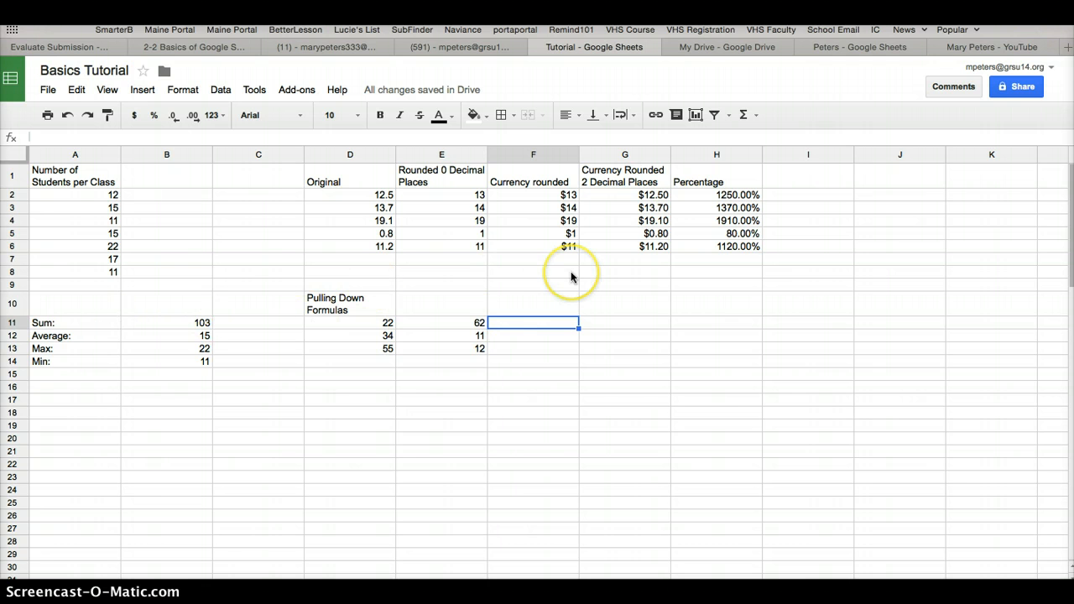
{"action": "type", "text": "=sum("}
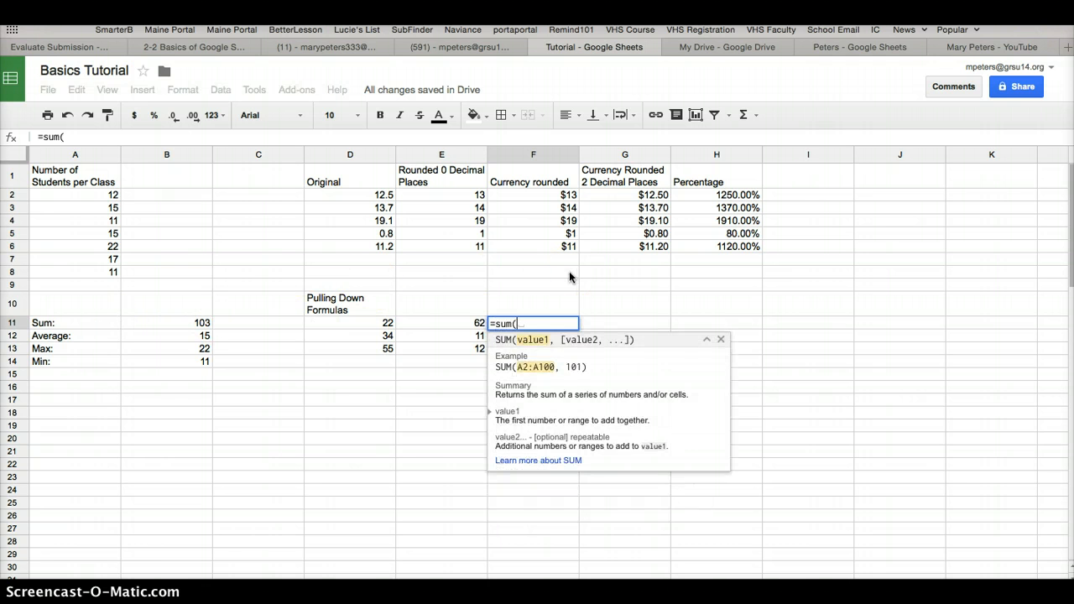
{"action": "left_click_drag", "start_coordinate": [384, 323], "coordinate": [424, 323]}
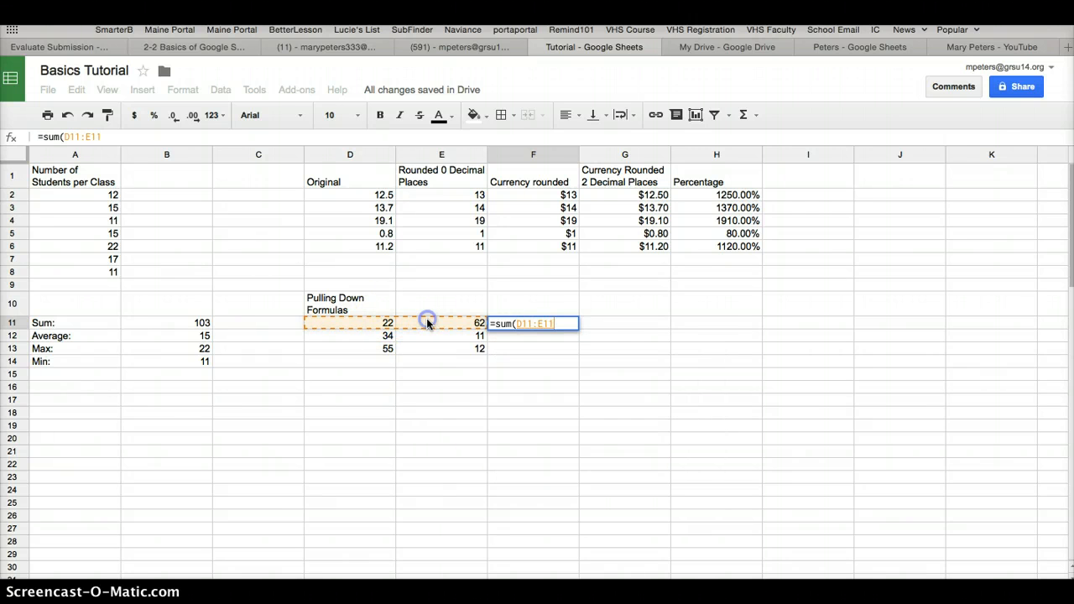
{"action": "key", "text": "Return"}
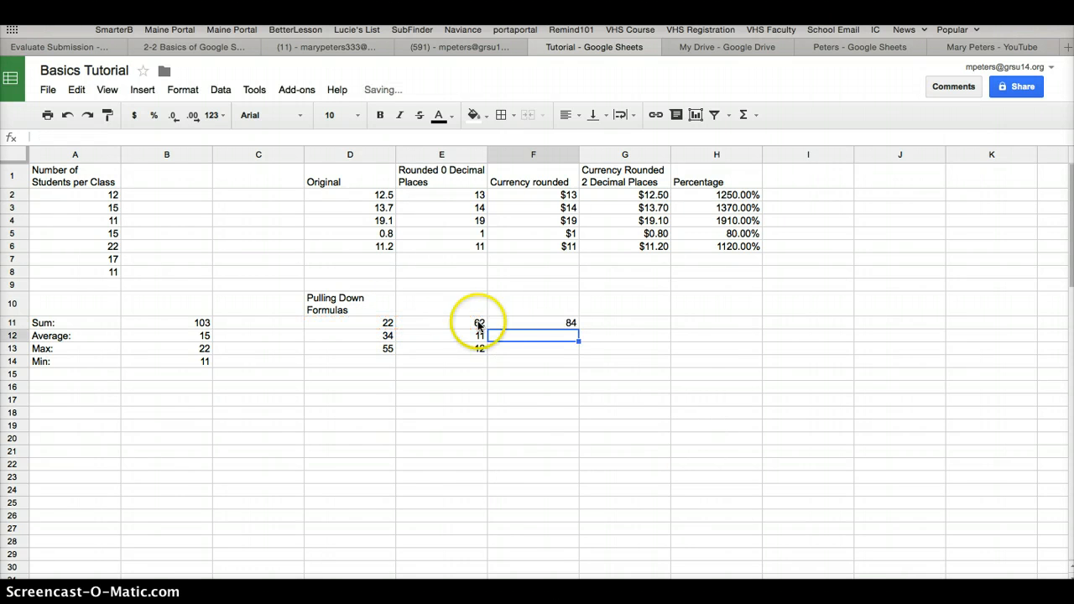
Replace the formula in cell F11 with =D11+E11, picking both cell references on the sheet
{"action": "left_click", "coordinate": [566, 325]}
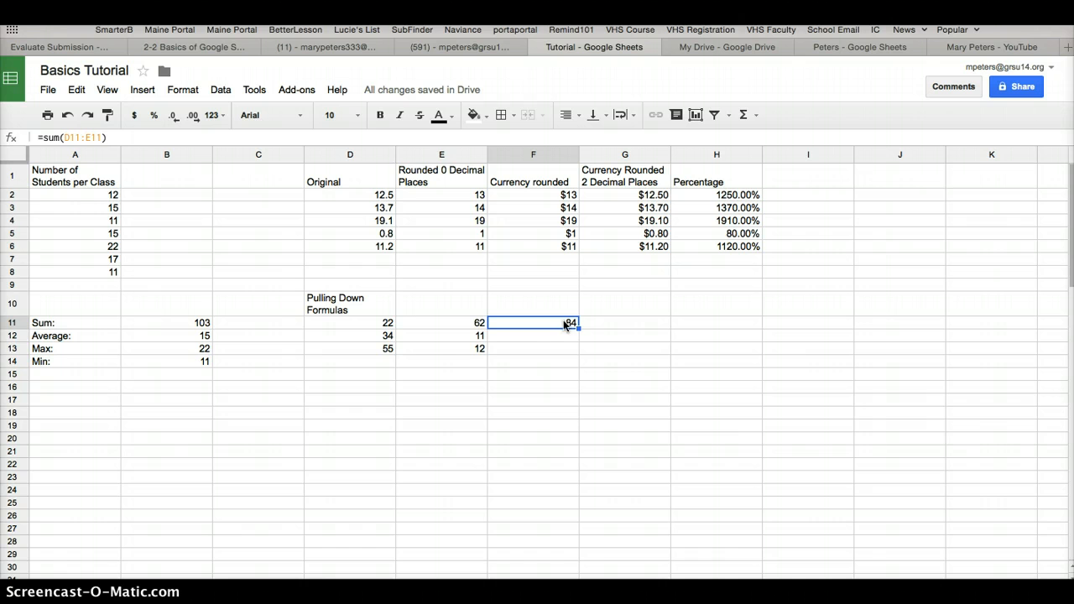
{"action": "type", "text": "="}
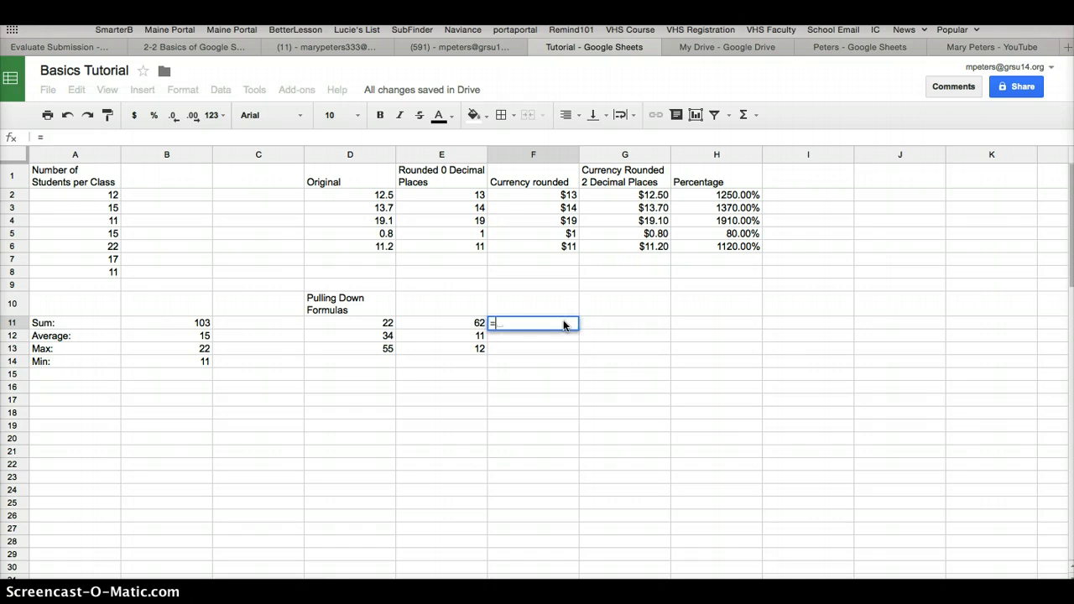
{"action": "left_click", "coordinate": [381, 324]}
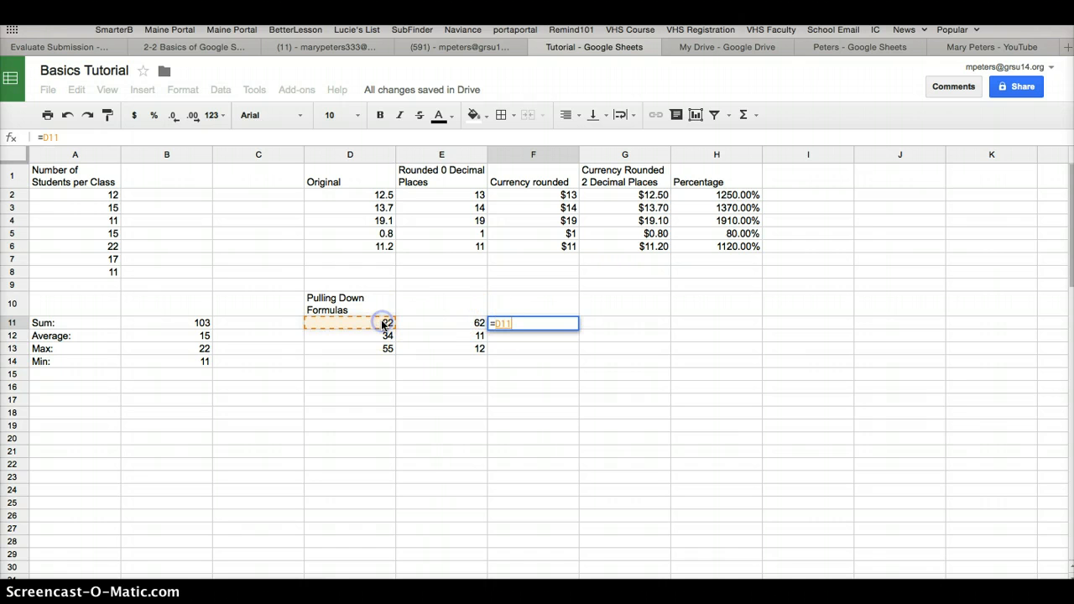
{"action": "left_click", "coordinate": [439, 313]}
{"action": "left_click", "coordinate": [440, 327]}
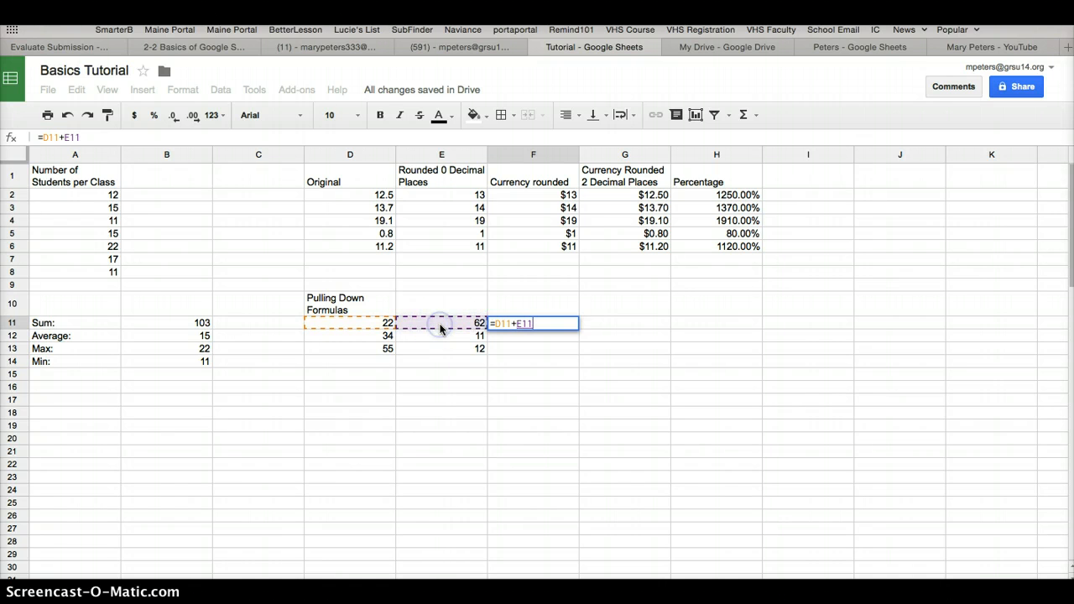
{"action": "key", "text": "Return"}
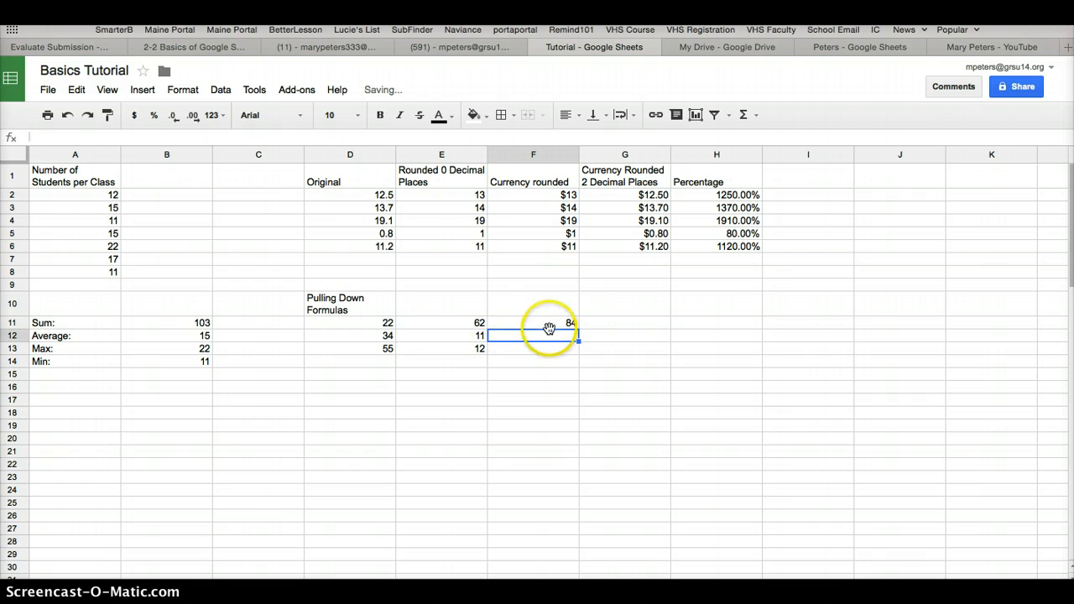
Check the addition formula in cell F11 without changing it and fill it down through F13
{"action": "left_click", "coordinate": [544, 325]}
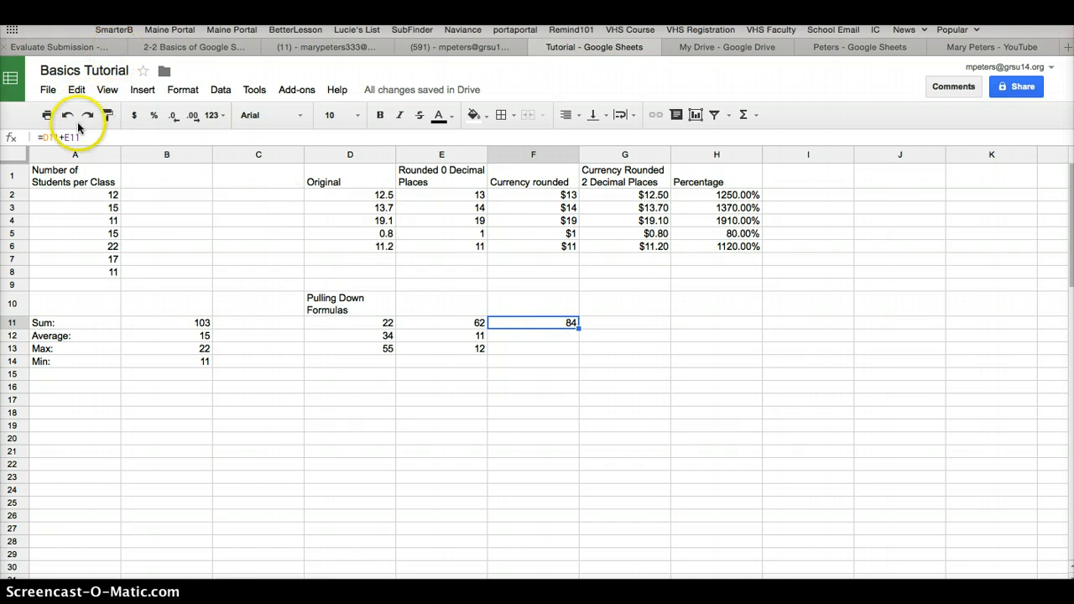
{"action": "double_click", "coordinate": [545, 324]}
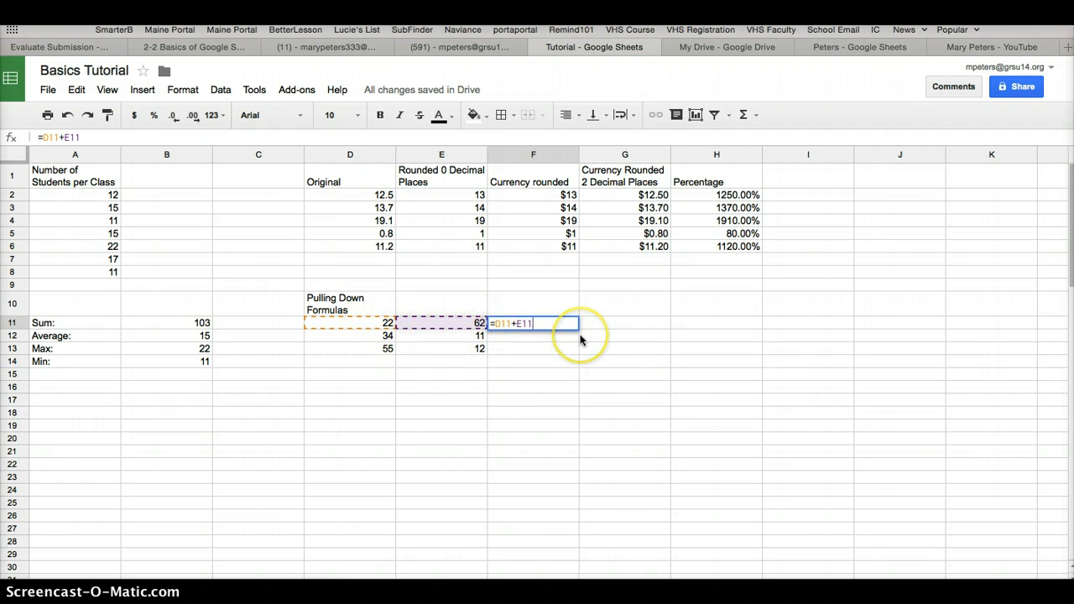
{"action": "key", "text": "Escape"}
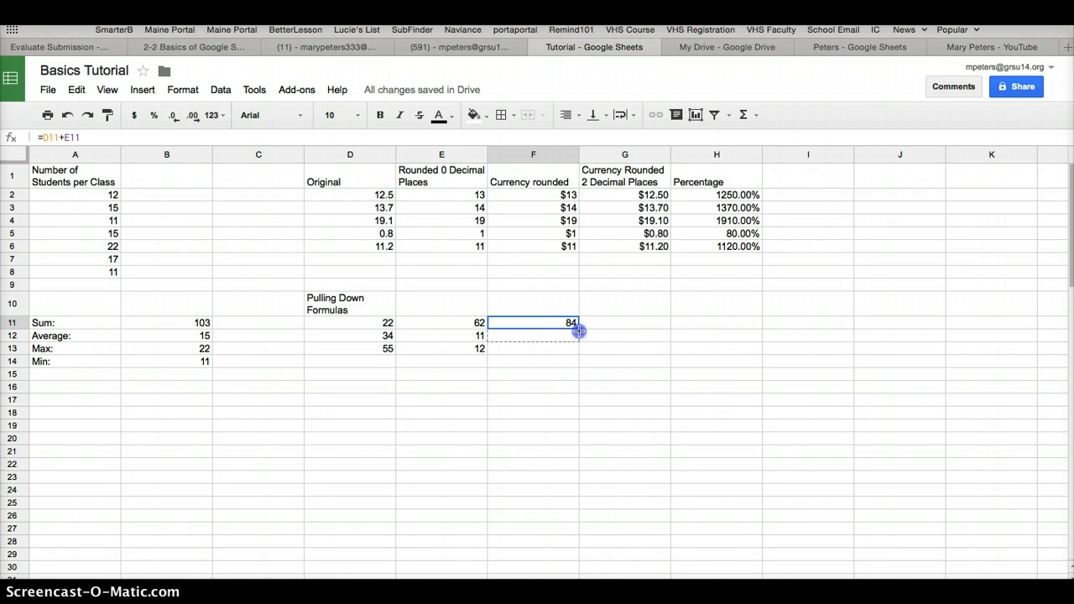
{"action": "left_click_drag", "start_coordinate": [579, 331], "coordinate": [581, 349]}
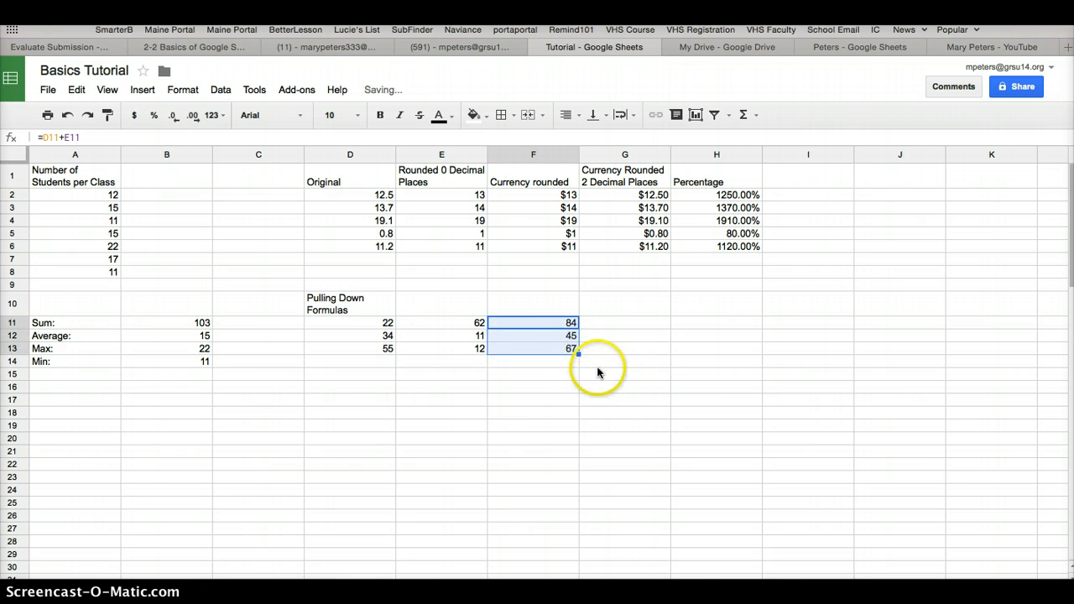
Examine the filled-down formulas in cells F12 and F13 to see which cells each one references
{"action": "left_click", "coordinate": [568, 337]}
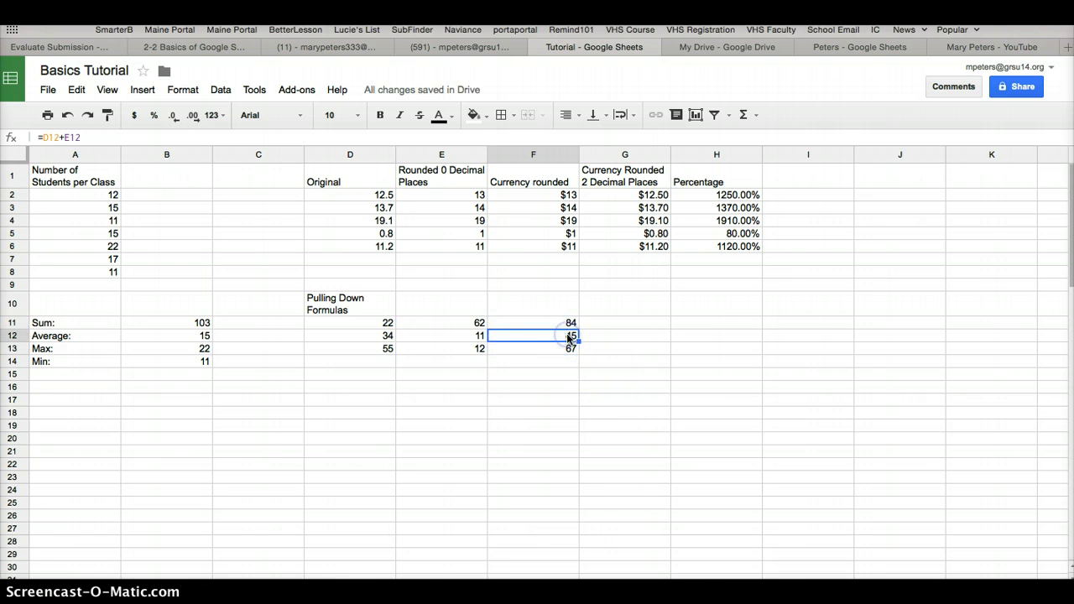
{"action": "double_click", "coordinate": [568, 337]}
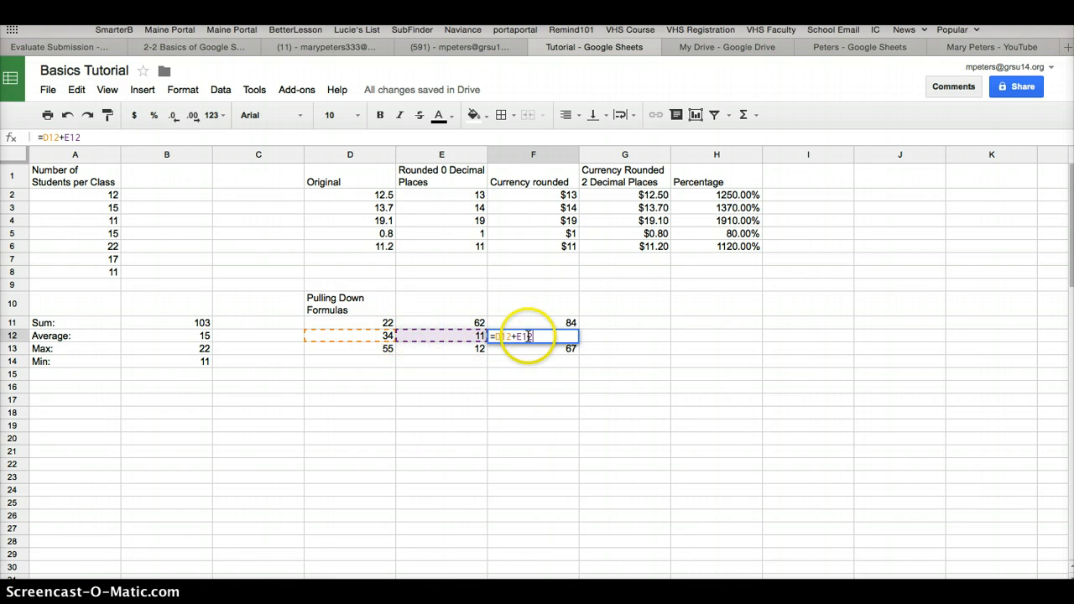
{"action": "key", "text": "Escape"}
{"action": "left_click", "coordinate": [544, 348]}
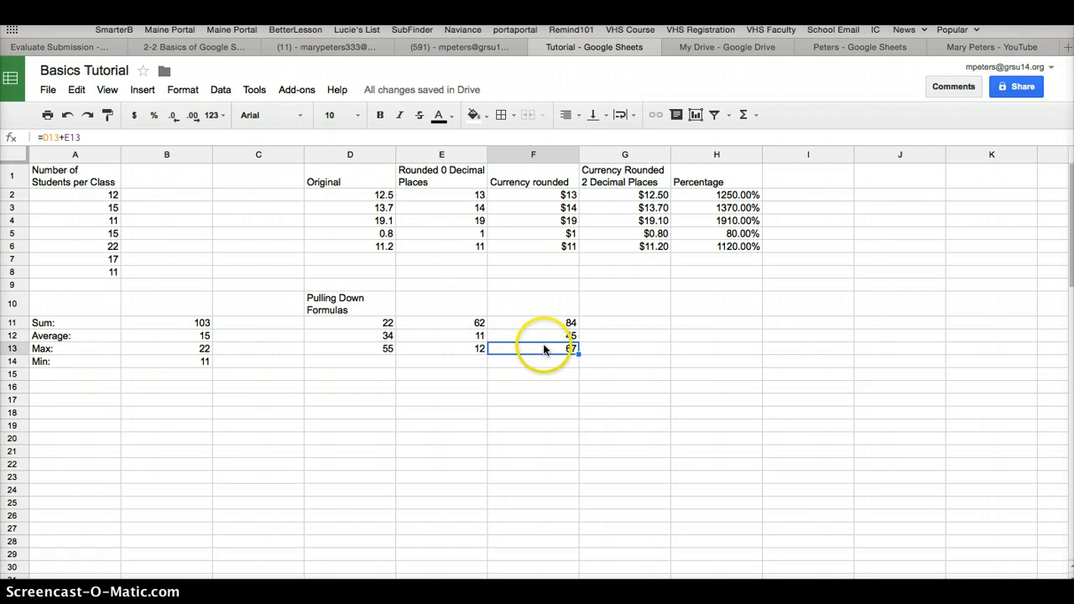
{"action": "double_click", "coordinate": [543, 348]}
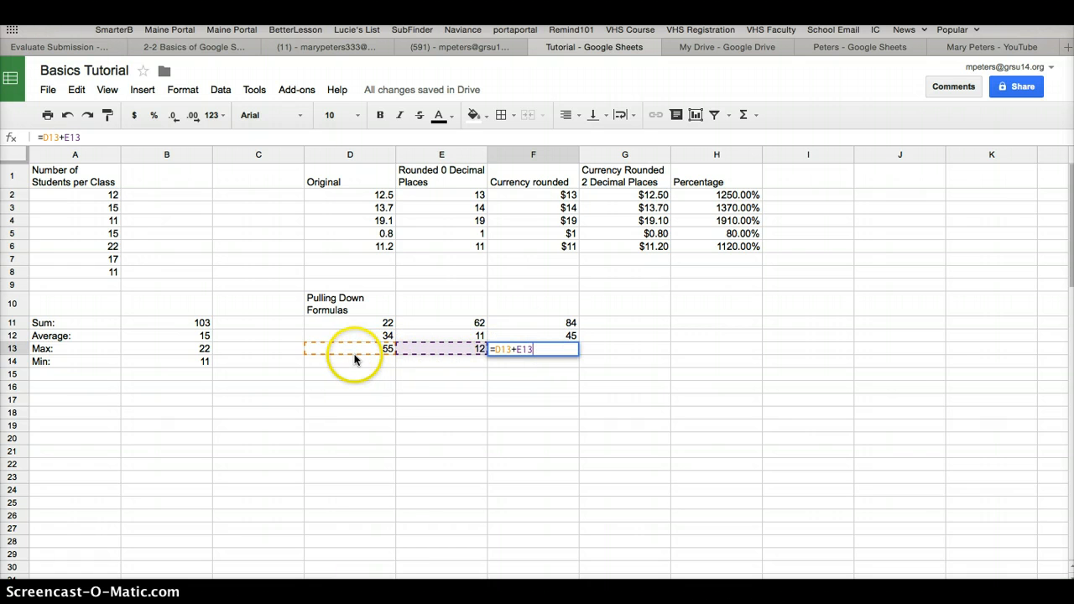
{"action": "key", "text": "Escape"}
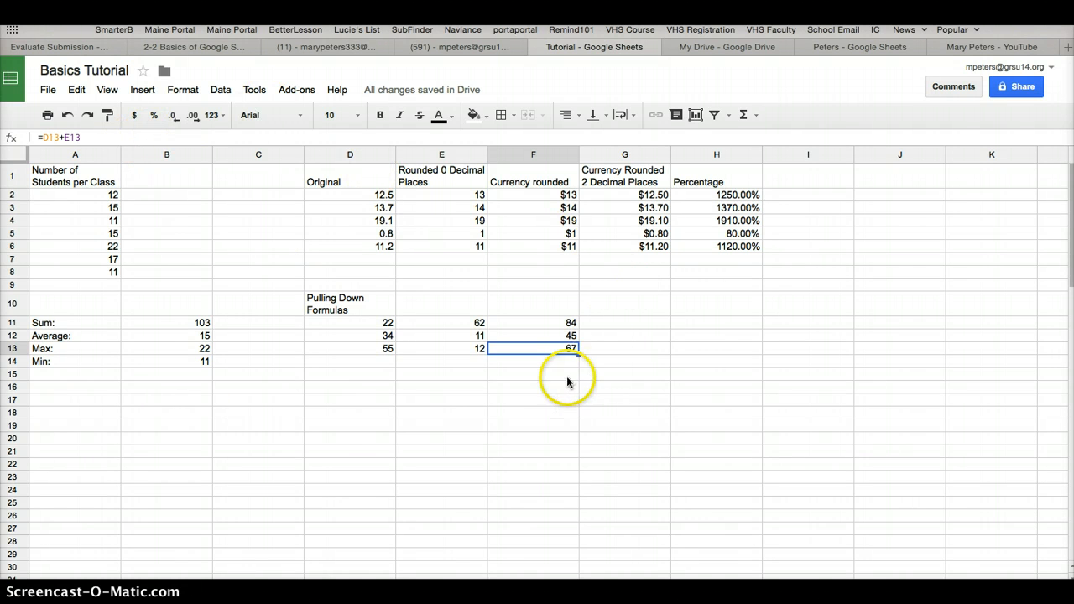
Download the Basics Tutorial spreadsheet as a Microsoft Excel (.xlsx) file
{"action": "left_click", "coordinate": [48, 90]}
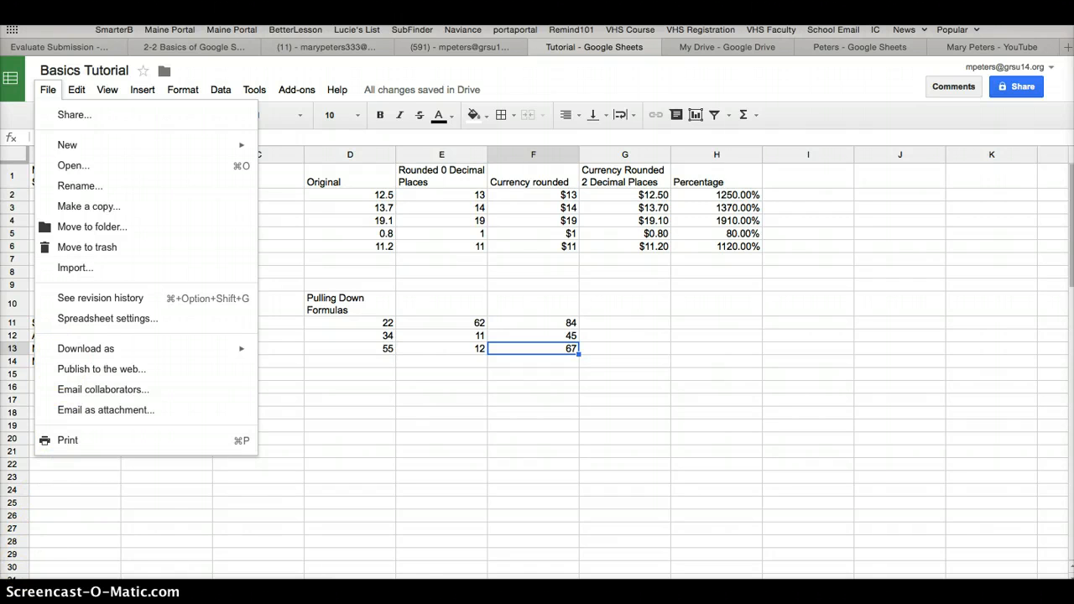
{"action": "left_click", "coordinate": [75, 515]}
{"action": "left_click", "coordinate": [48, 90]}
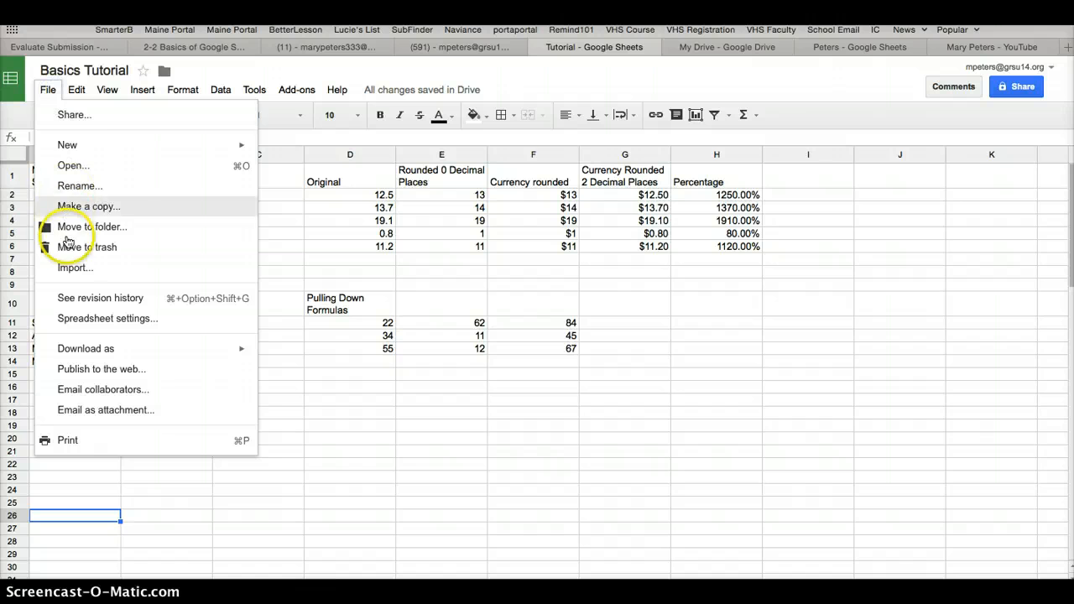
{"action": "mouse_move", "coordinate": [73, 355]}
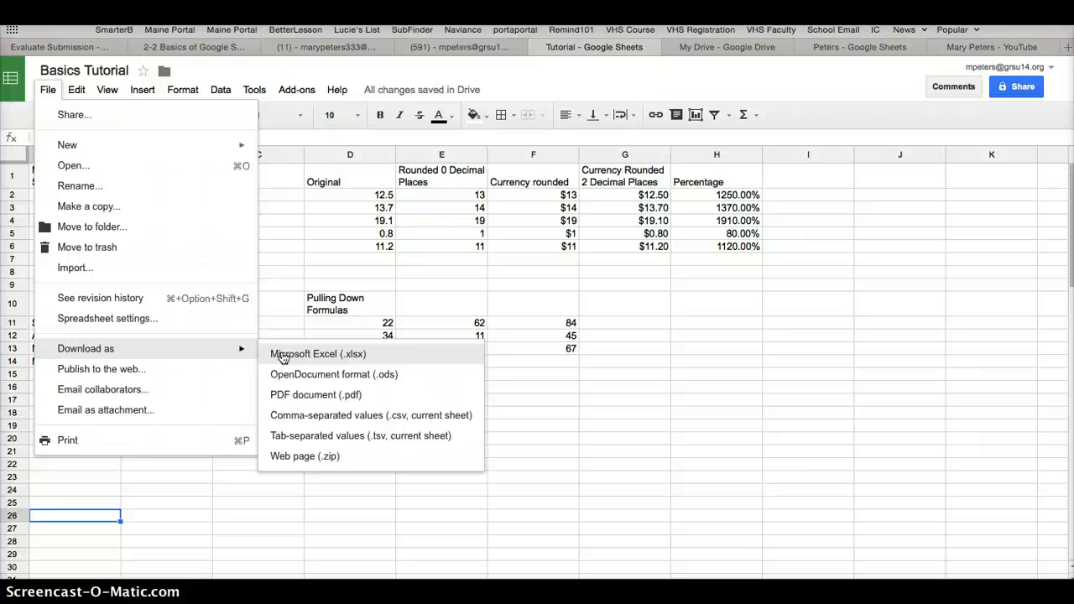
{"action": "left_click", "coordinate": [290, 396]}
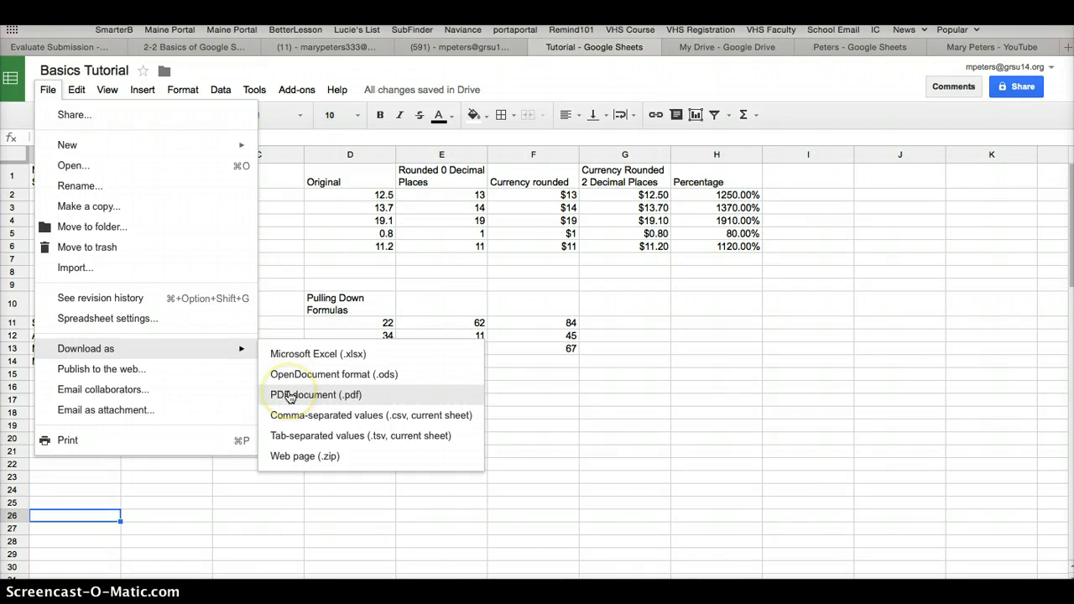
{"action": "left_click", "coordinate": [292, 355]}
{"action": "left_click", "coordinate": [294, 356]}
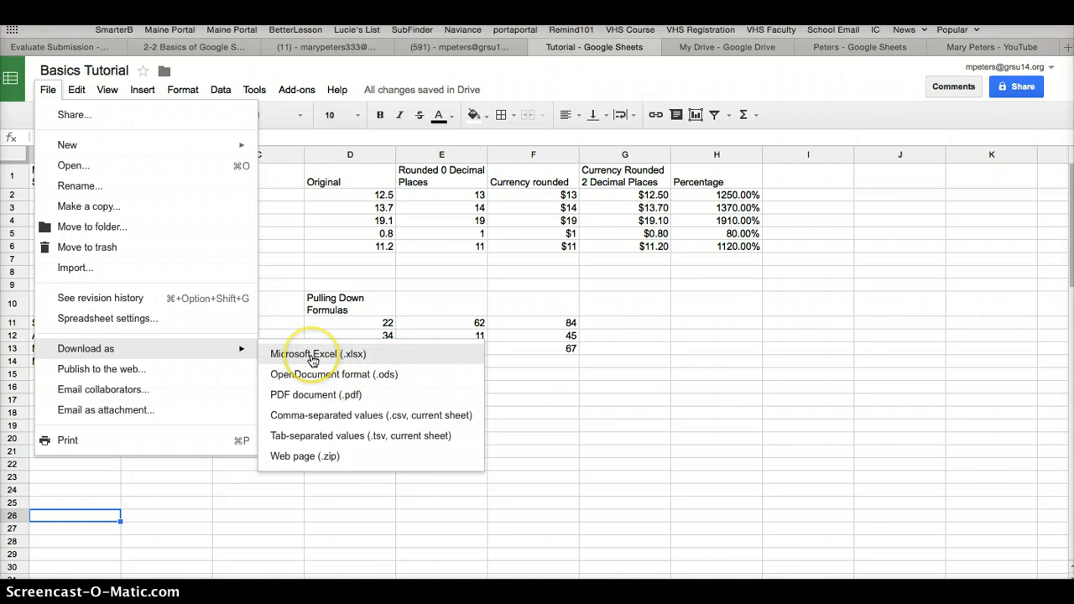
{"action": "left_click", "coordinate": [313, 359]}
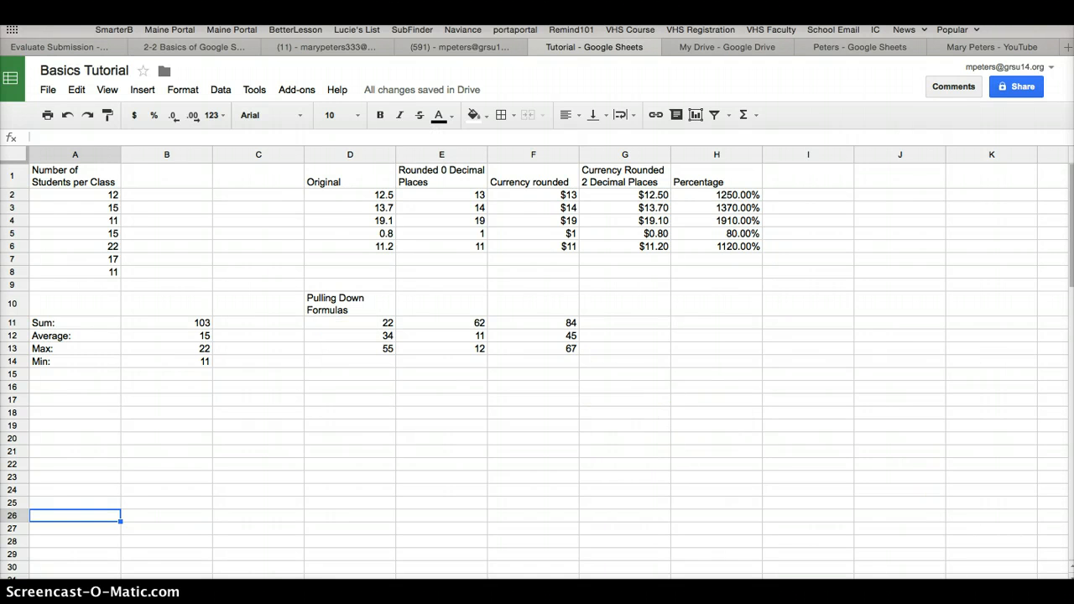
Open the newly downloaded spreadsheet file from the Downloads stack in Microsoft Excel
{"action": "left_click", "coordinate": [1014, 597]}
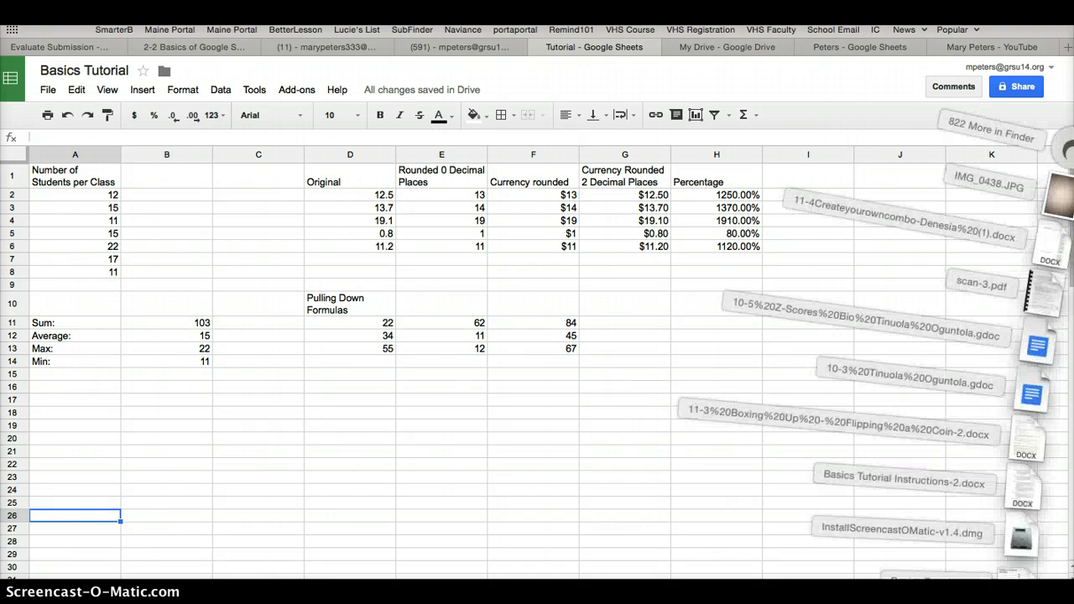
{"action": "left_click", "coordinate": [1013, 589]}
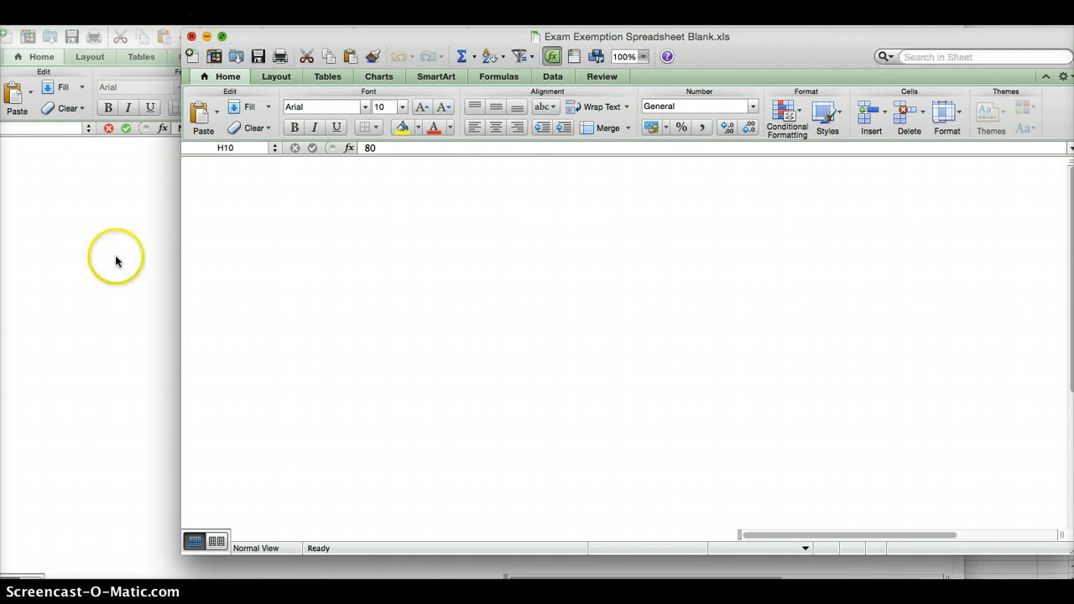
Save a copy of the Basics Tutorial workbook to the Desktop in Excel Workbook (.xlsx) format, adding the surname to the end of its file name
{"action": "left_click", "coordinate": [353, 386]}
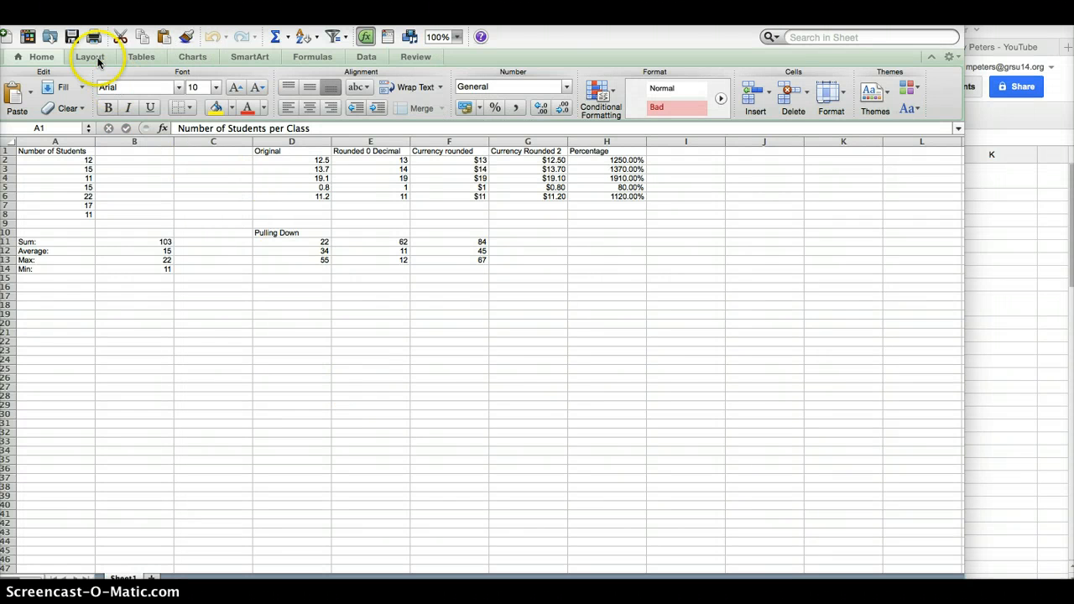
{"action": "left_click", "coordinate": [88, 18]}
{"action": "left_click", "coordinate": [85, 5]}
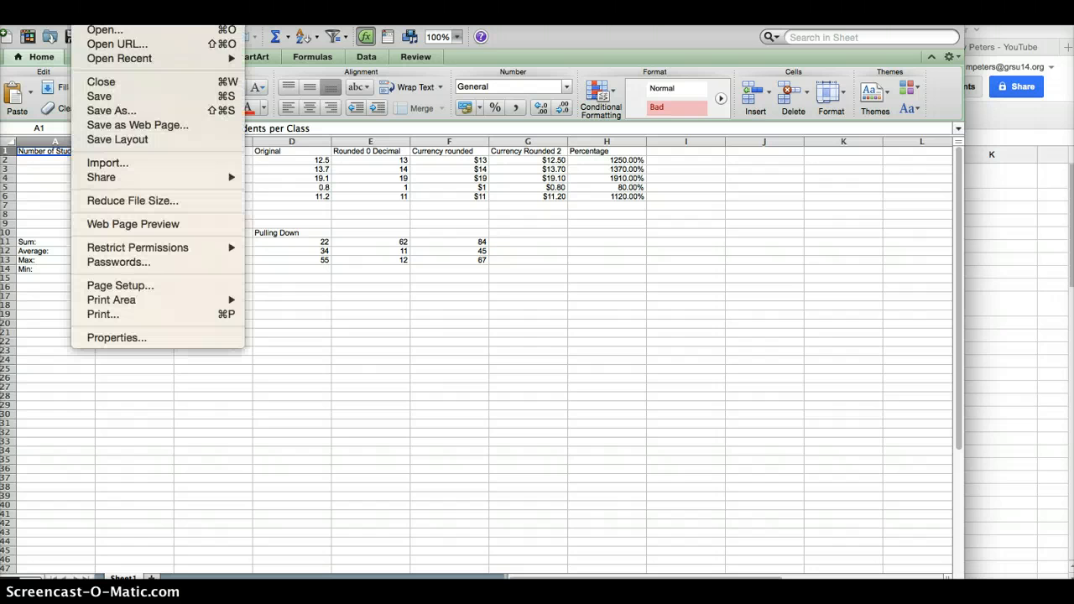
{"action": "left_click", "coordinate": [115, 114]}
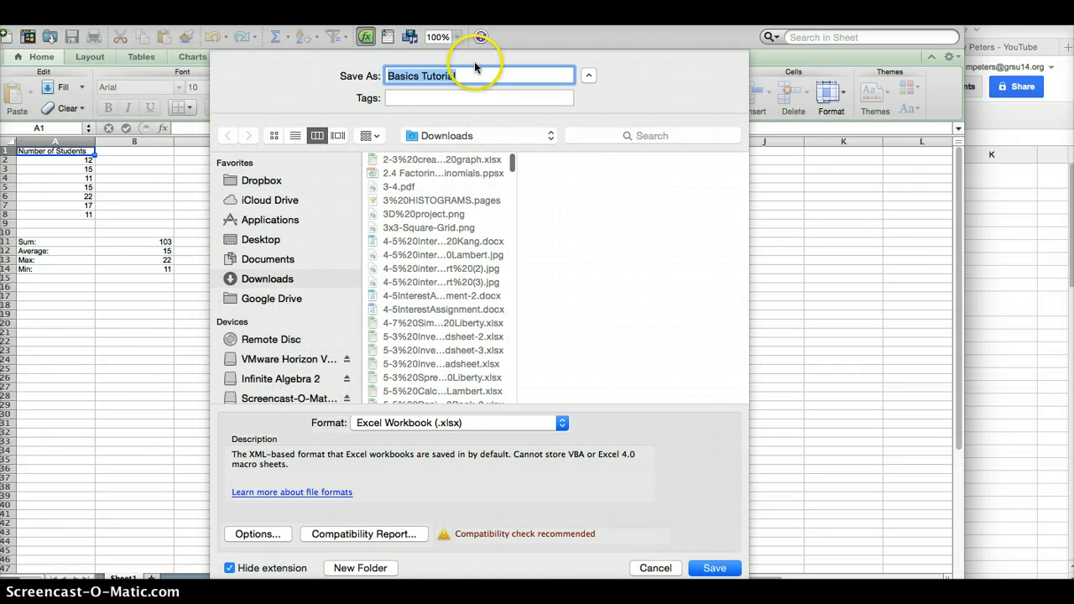
{"action": "left_click", "coordinate": [285, 180]}
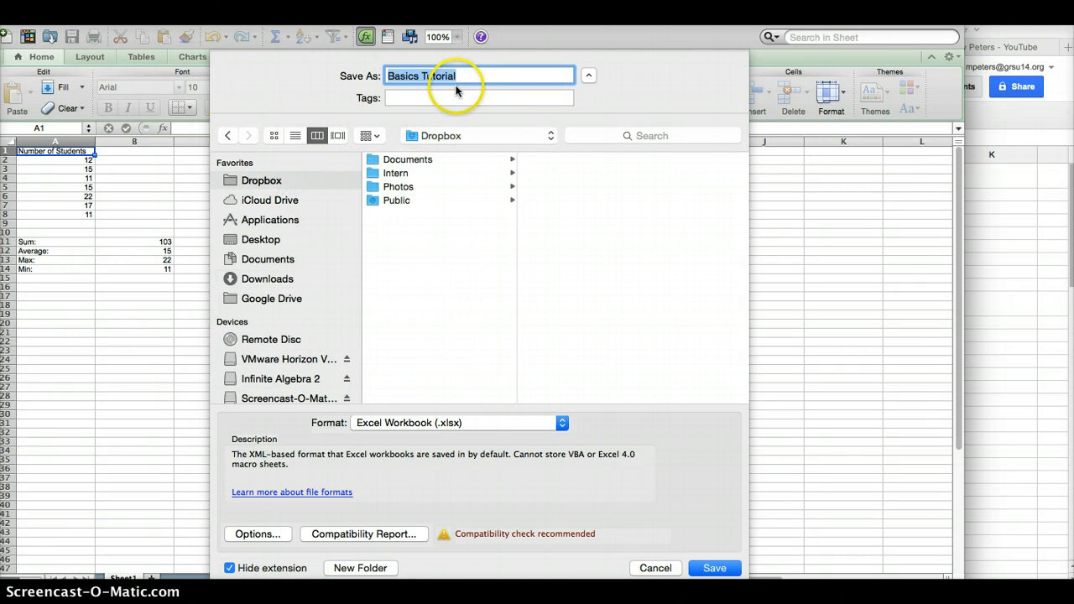
{"action": "left_click", "coordinate": [464, 76]}
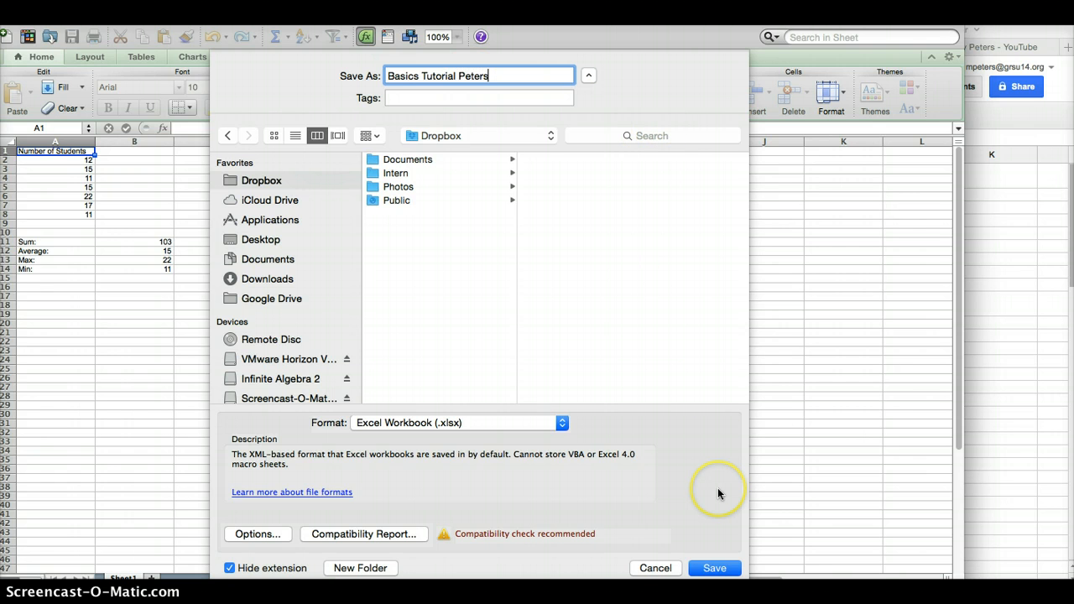
{"action": "left_click", "coordinate": [714, 568]}
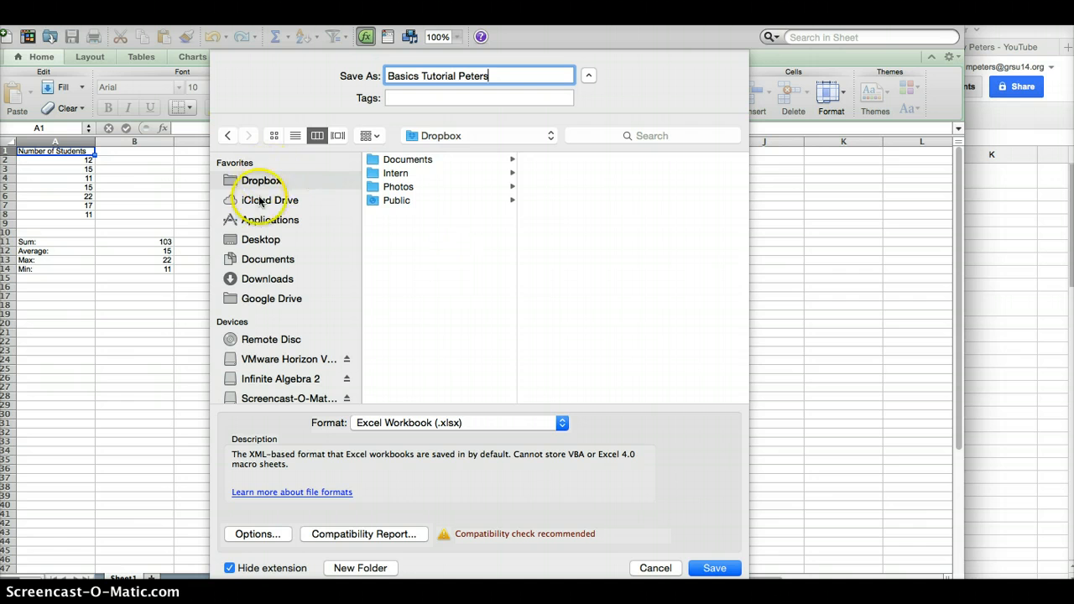
{"action": "left_click", "coordinate": [266, 241]}
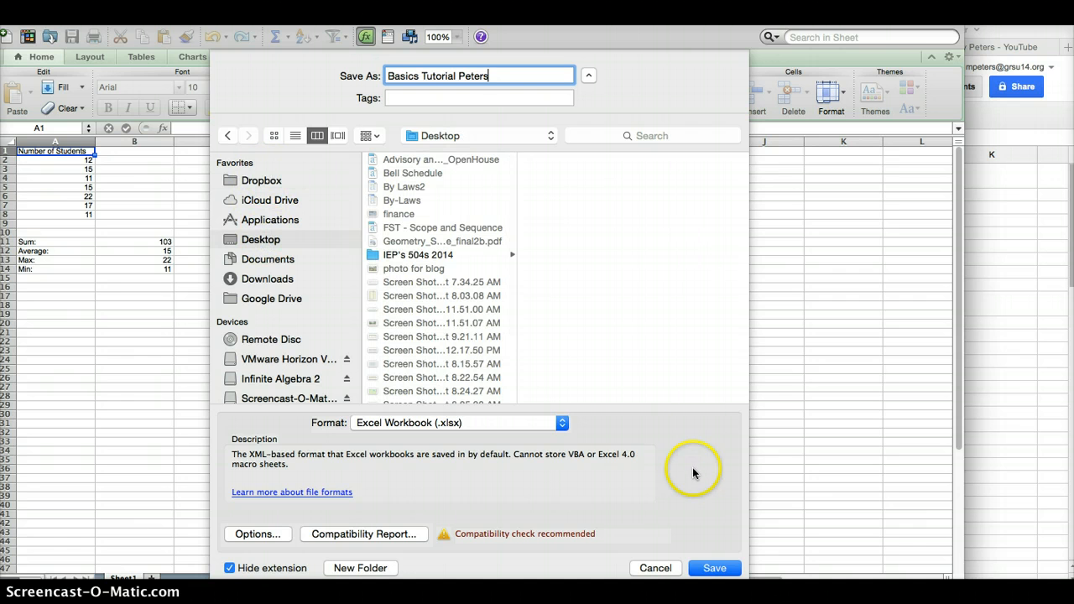
{"action": "left_click", "coordinate": [696, 568]}
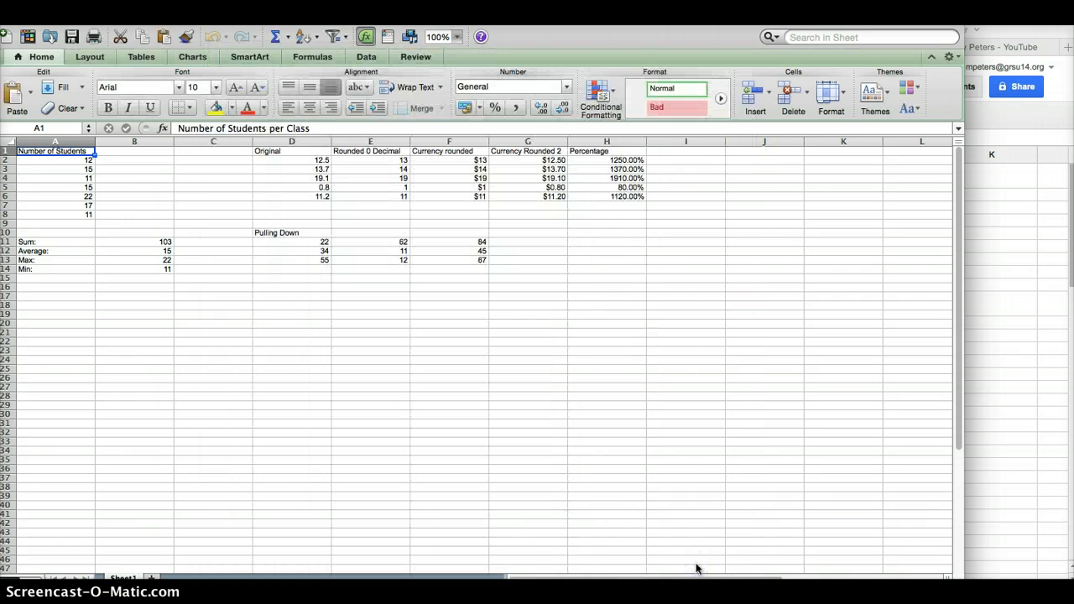